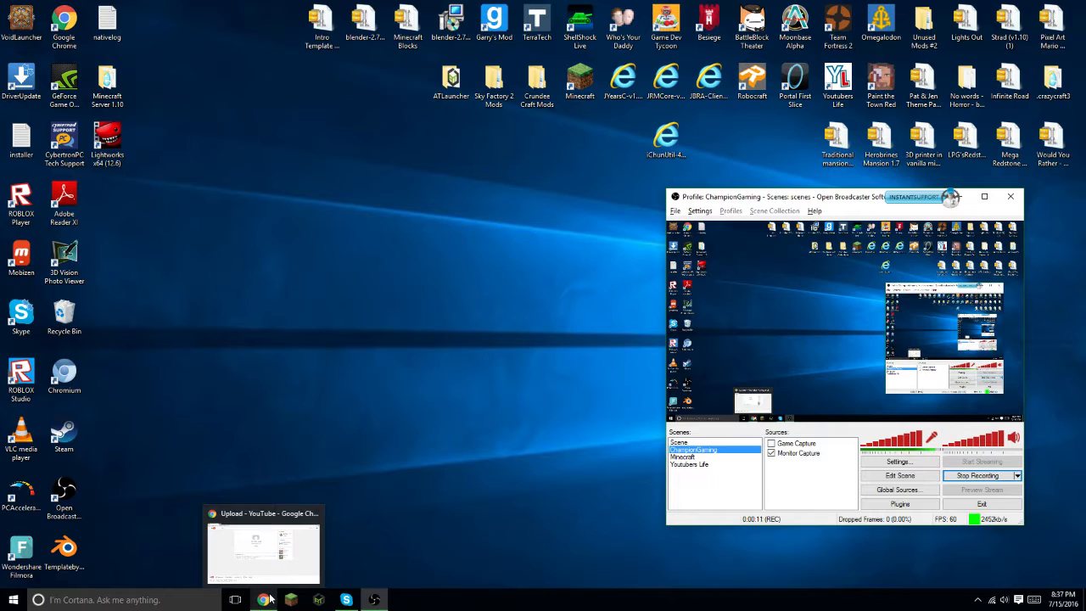
click(268, 599)
click(171, 49)
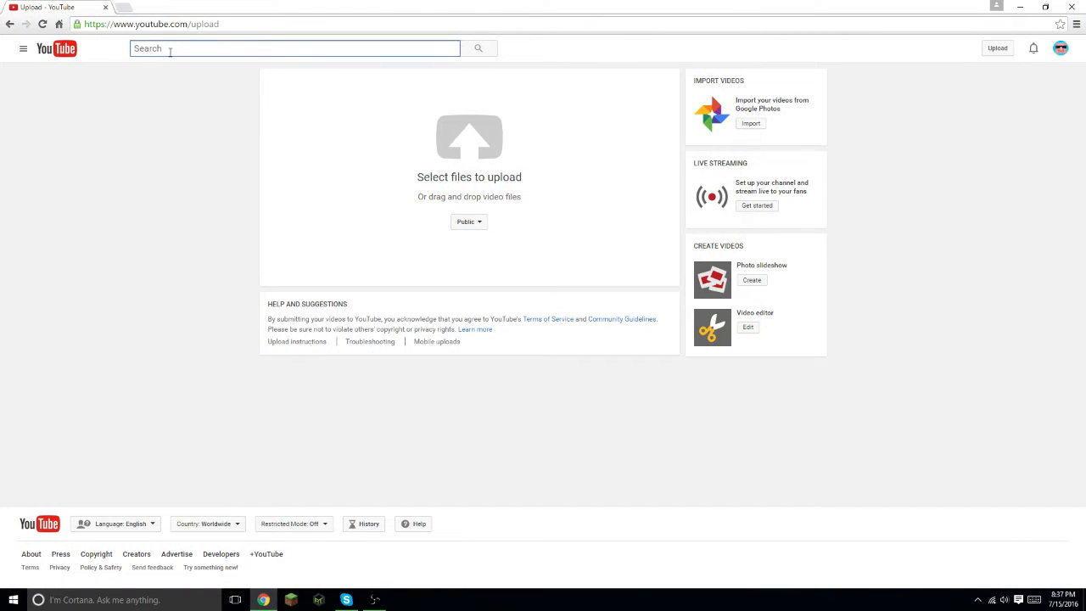
text(tonor 3.5mm)
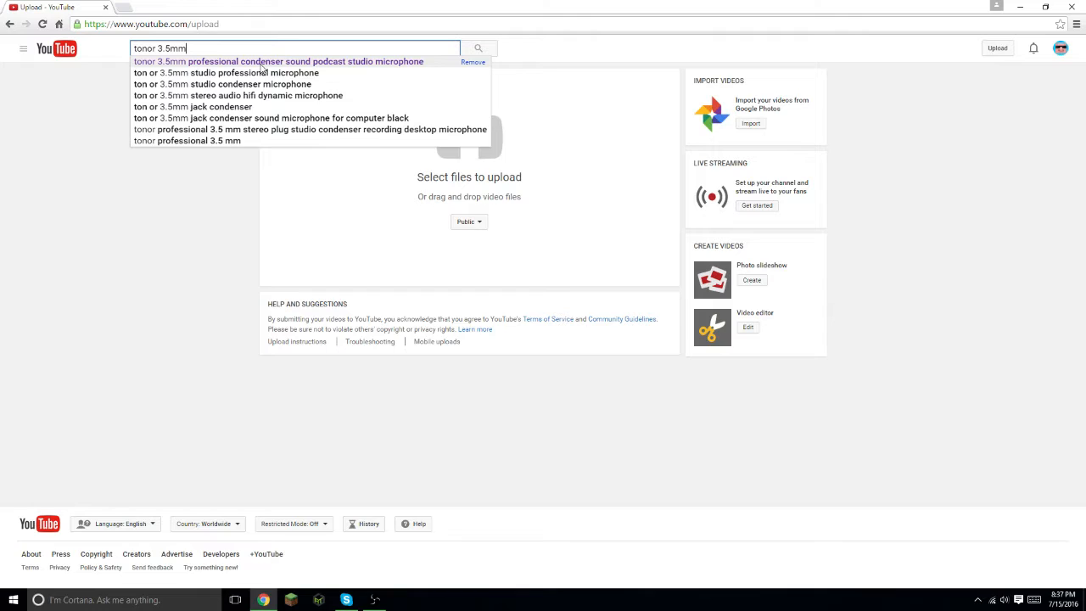
key(BackSpace)
key(BackSpace)
key(BackSpace)
key(BackSpace)
key(BackSpace)
key(BackSpace)
key(BackSpace)
key(BackSpace)
key(BackSpace)
key(BackSpace)
key(BackSpace)
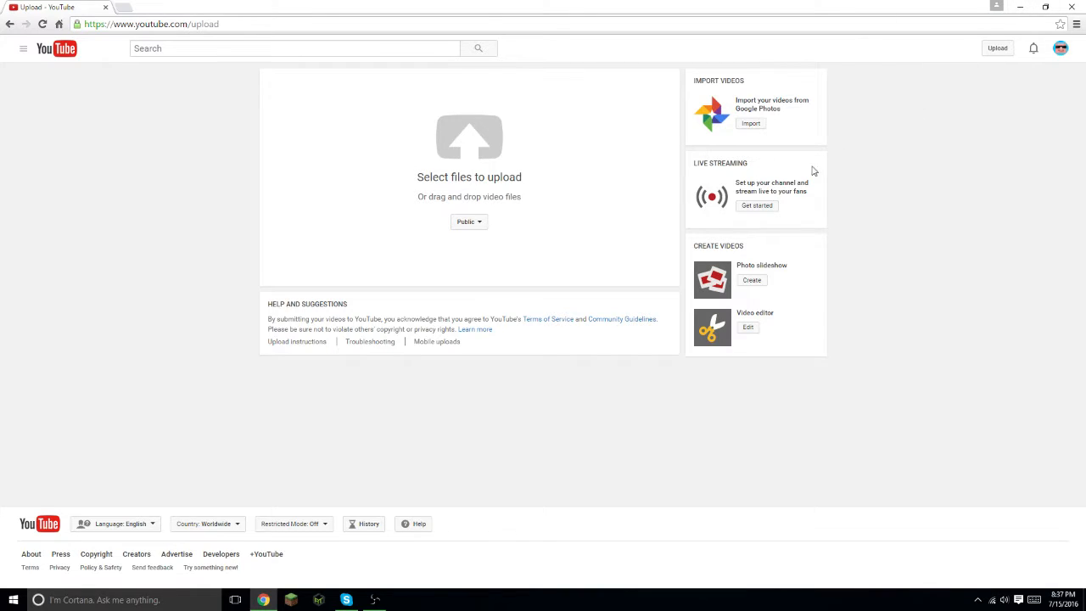
- Minimize the browser and open the broadcaster's Settings dialog, moving it into clear view
click(1020, 7)
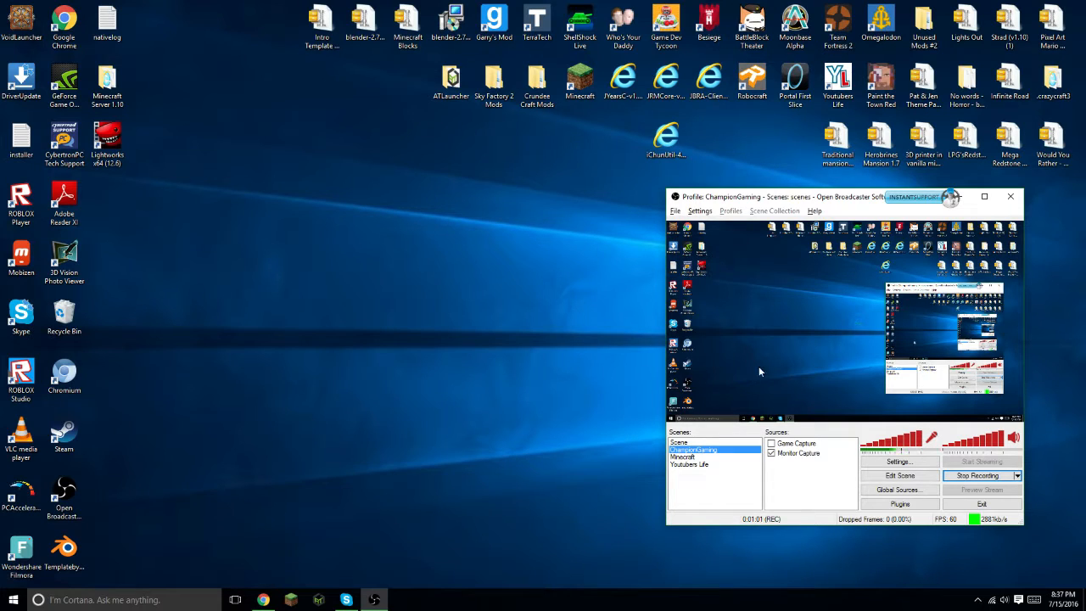
click(900, 461)
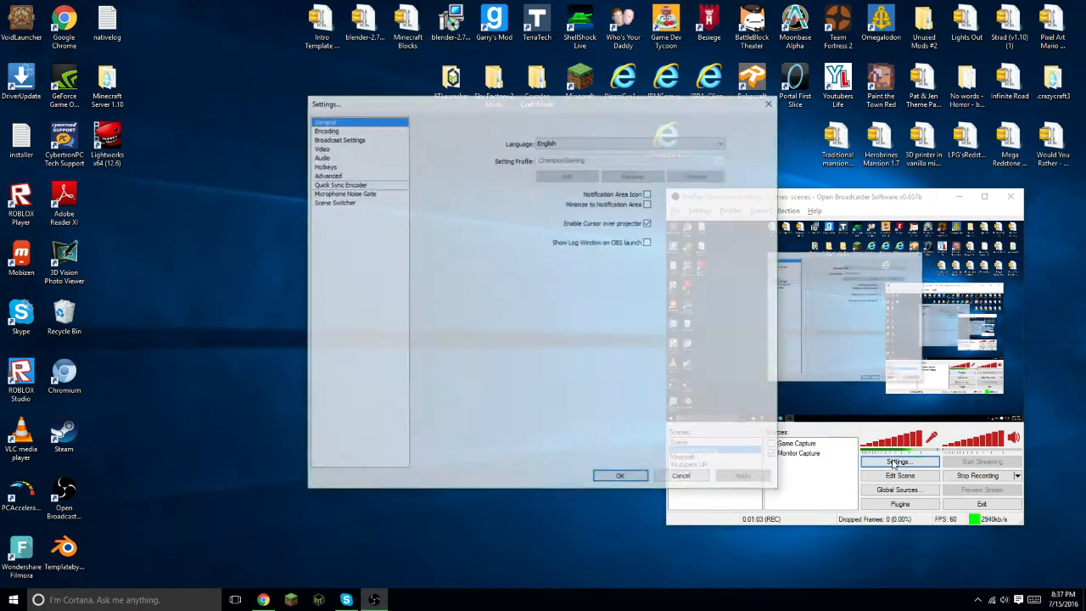
drag(412, 108, 217, 98)
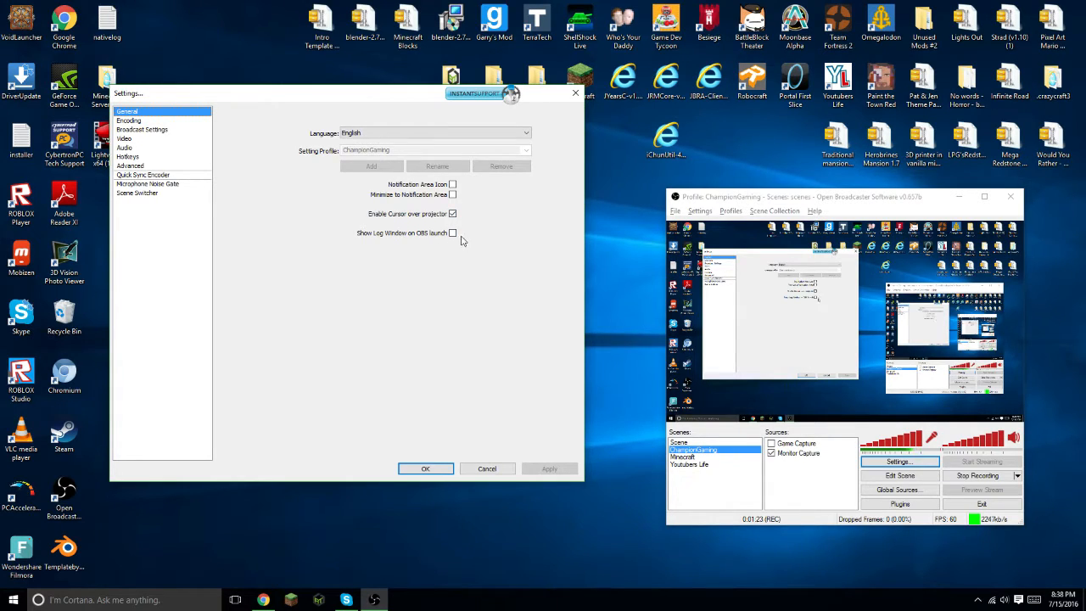
- In Encoding, turn off Use CBR, set Quality Balance to 10, and turn Use CBR back on
click(166, 129)
key(Up)
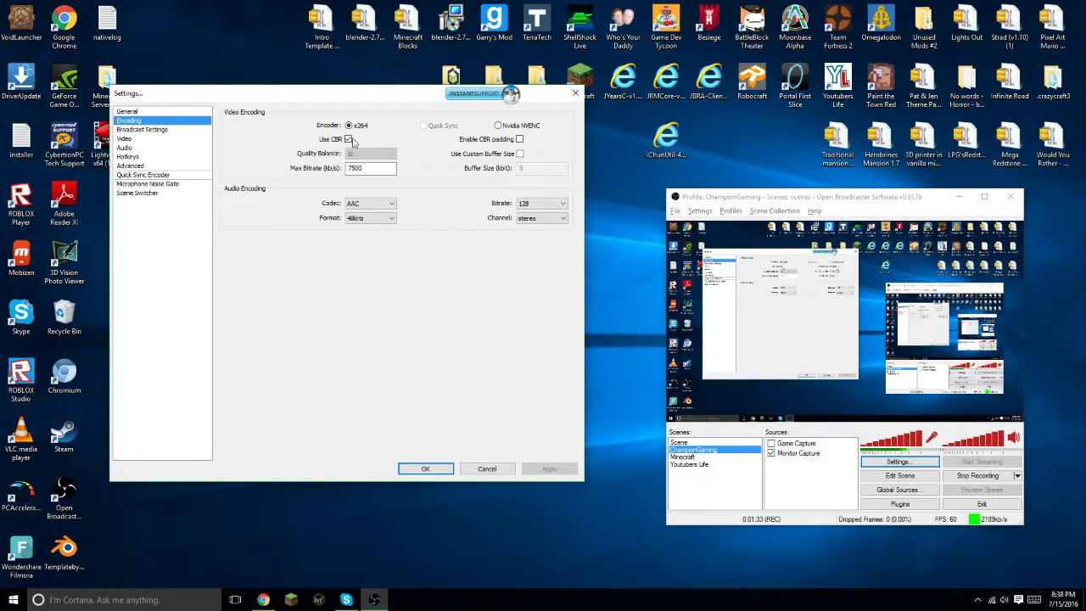
click(348, 138)
click(365, 154)
click(361, 198)
click(357, 155)
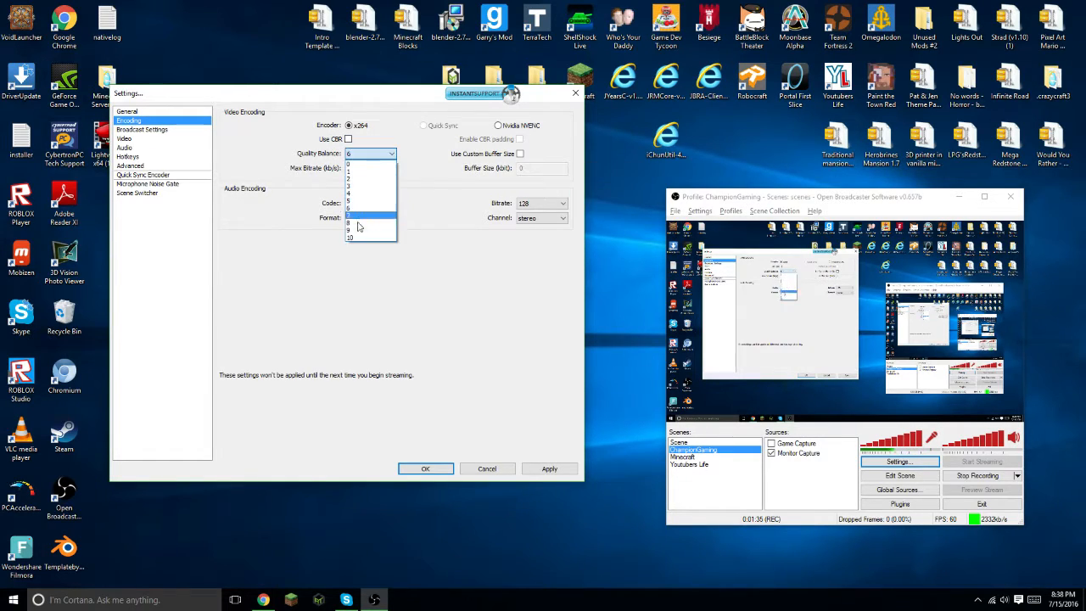
click(357, 155)
click(357, 156)
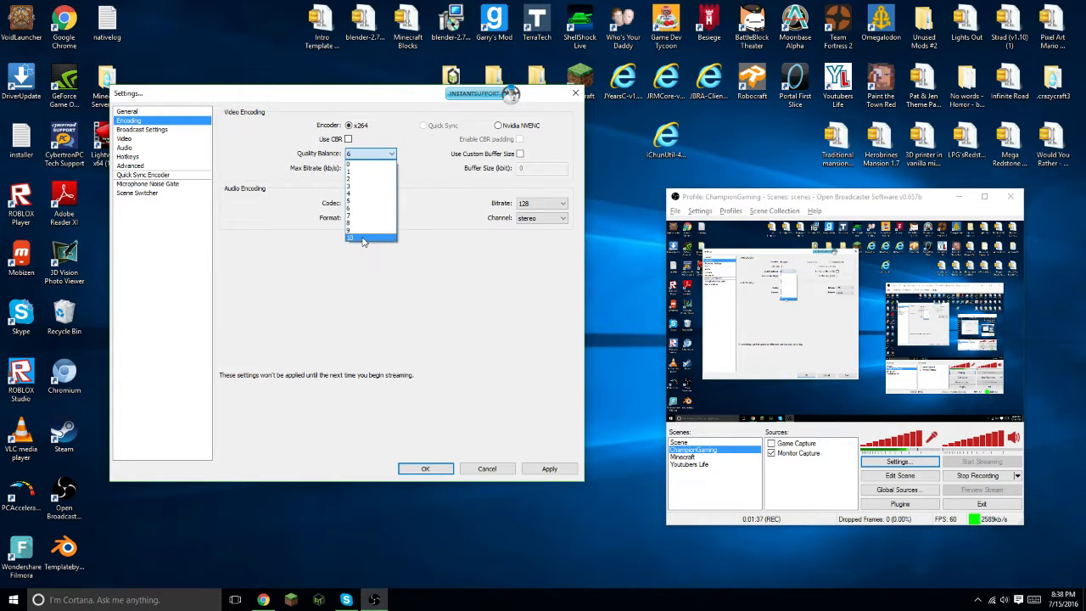
click(365, 239)
click(347, 139)
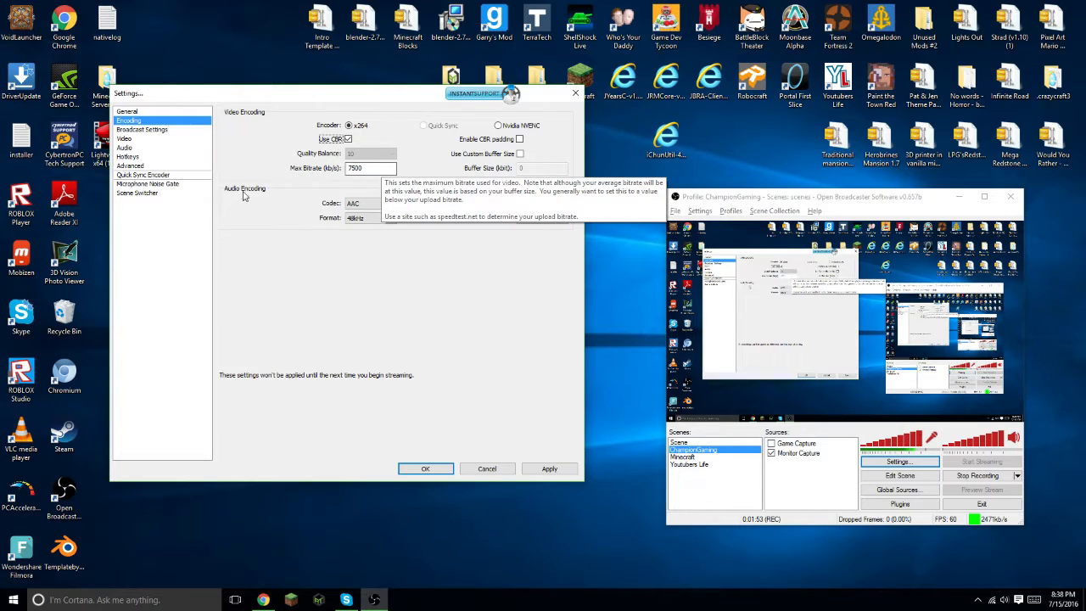
click(372, 206)
click(374, 222)
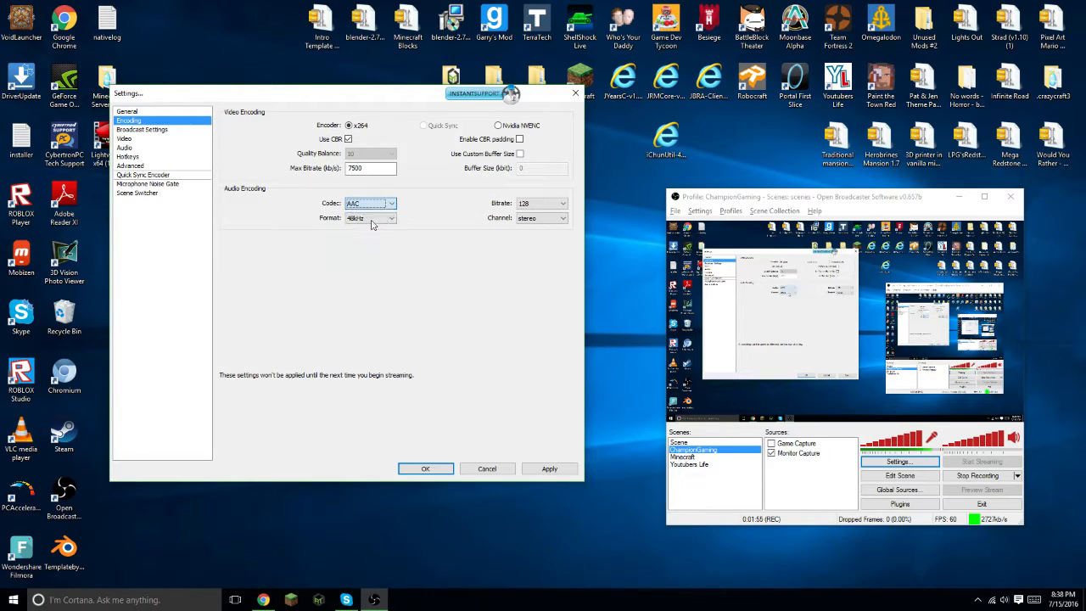
click(547, 211)
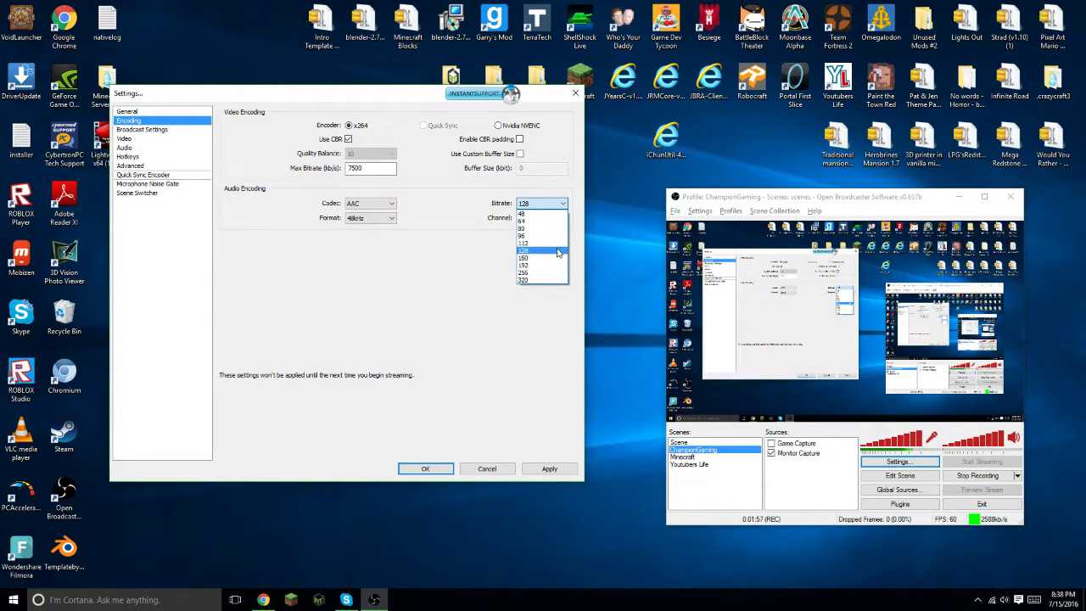
click(541, 223)
click(542, 223)
click(543, 236)
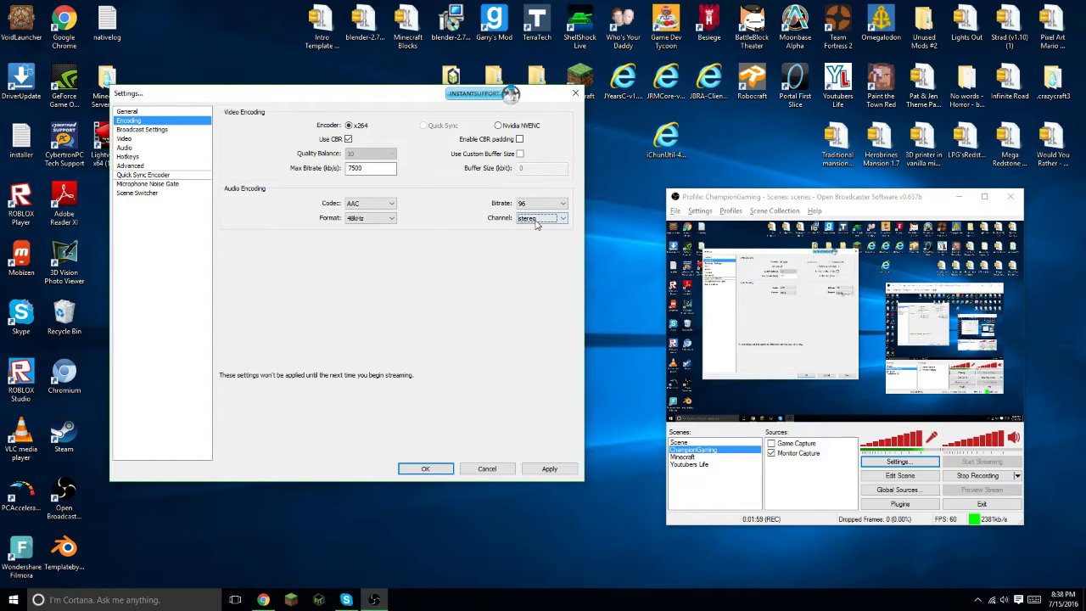
click(535, 210)
click(540, 252)
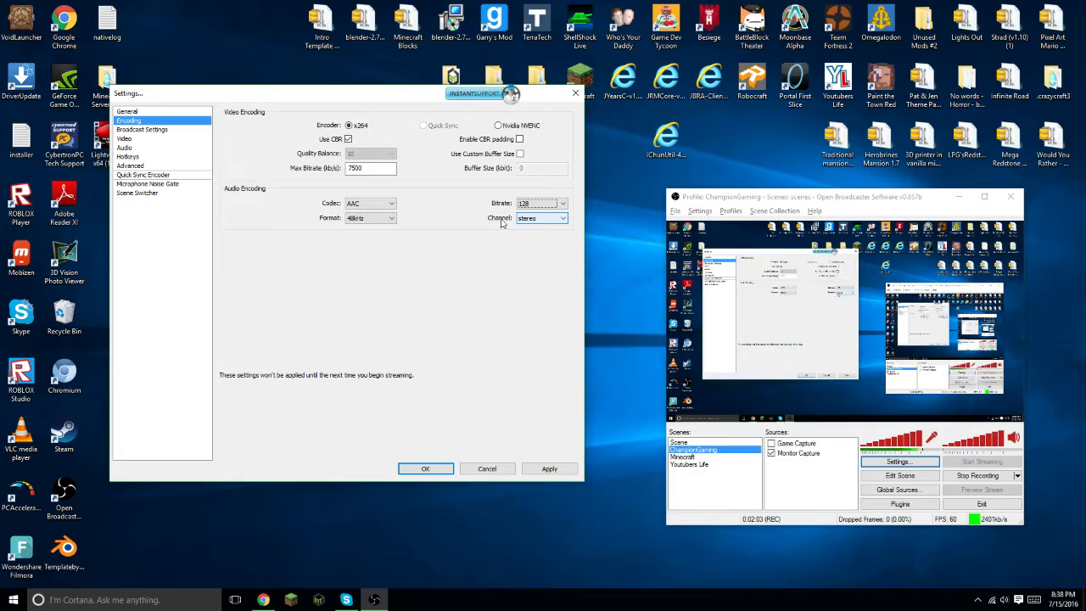
- Select 48kHz as the audio format and apply the encoding settings
click(393, 218)
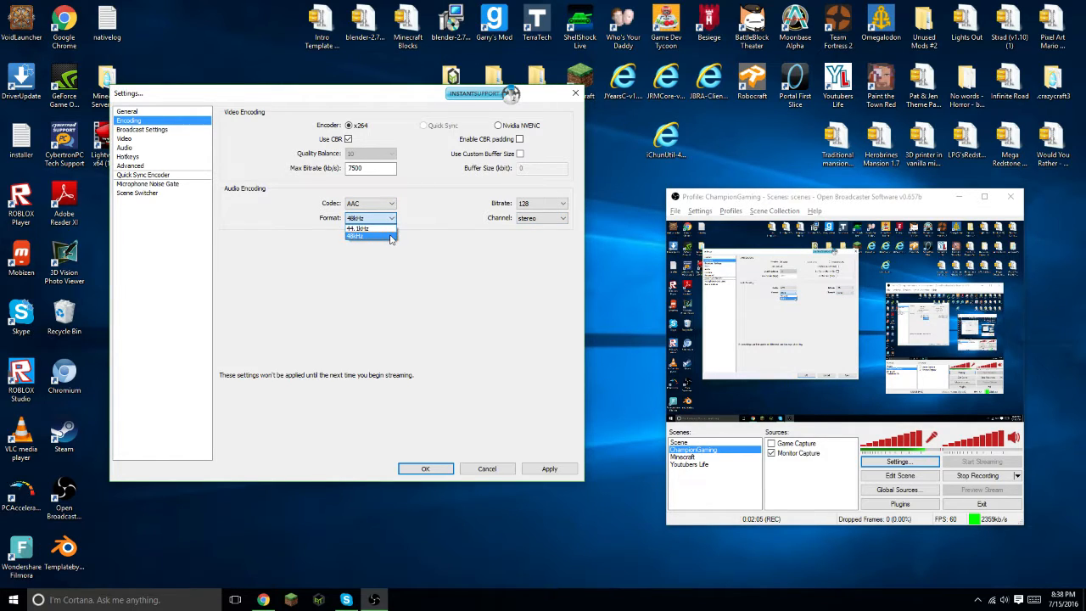
click(391, 237)
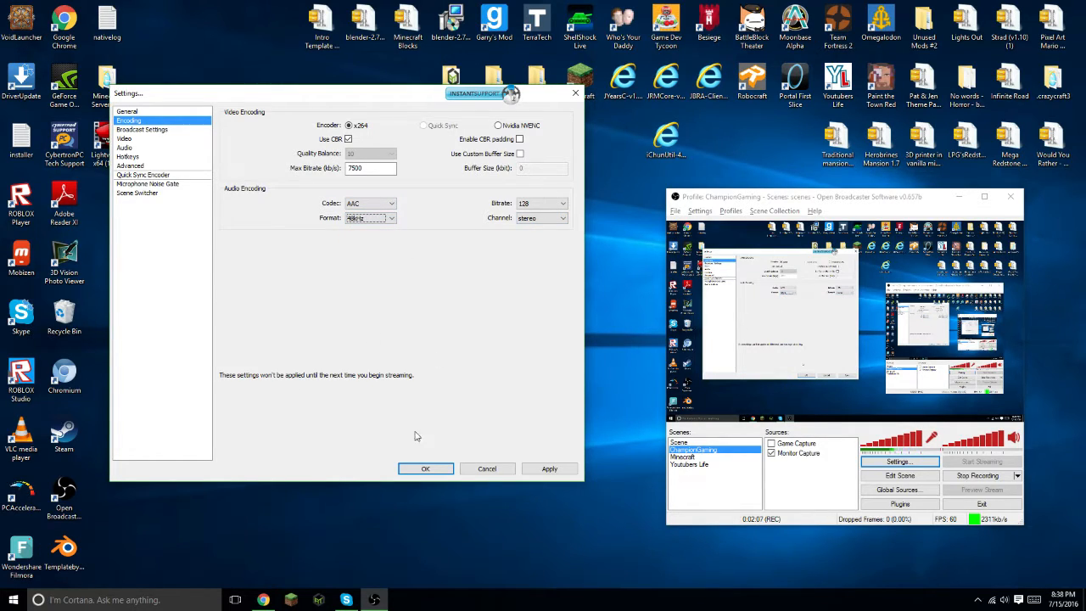
click(557, 474)
- In Broadcast Settings, set Mode to File Output Only and apply the change
click(193, 130)
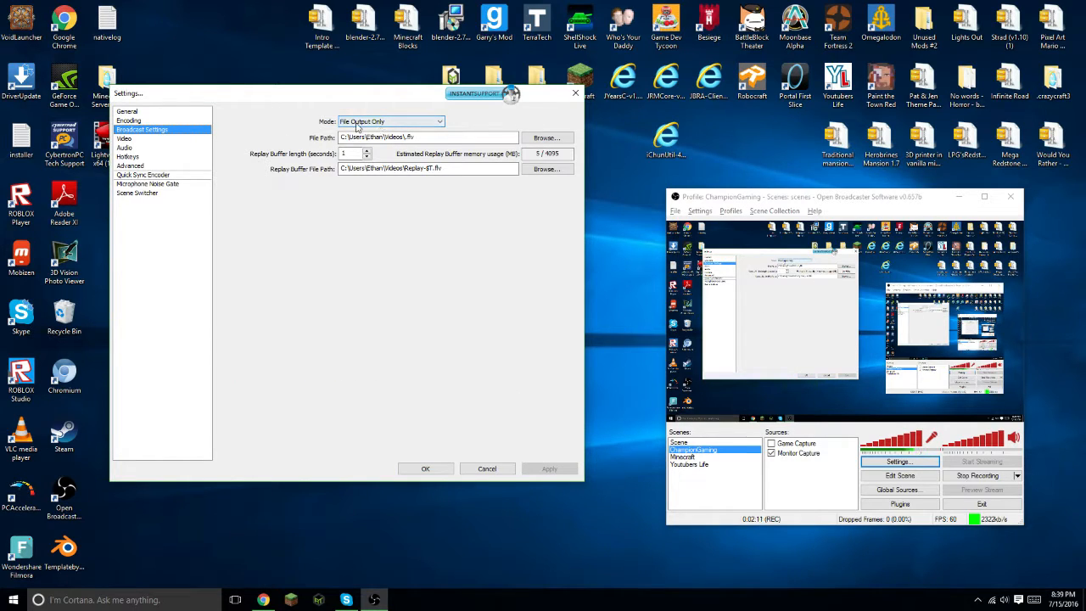
click(356, 124)
click(376, 130)
click(374, 126)
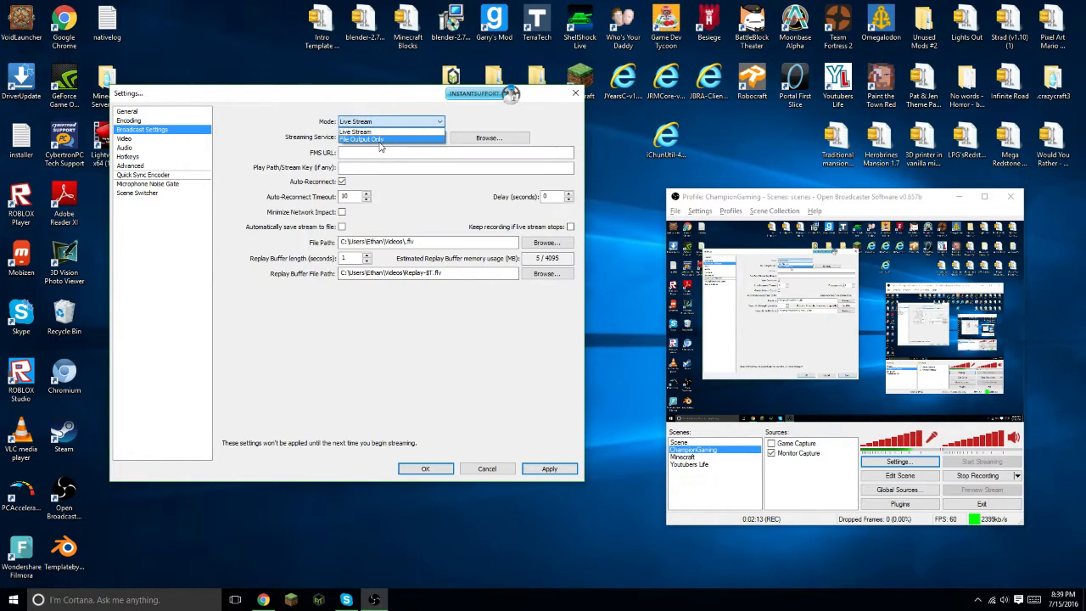
click(379, 140)
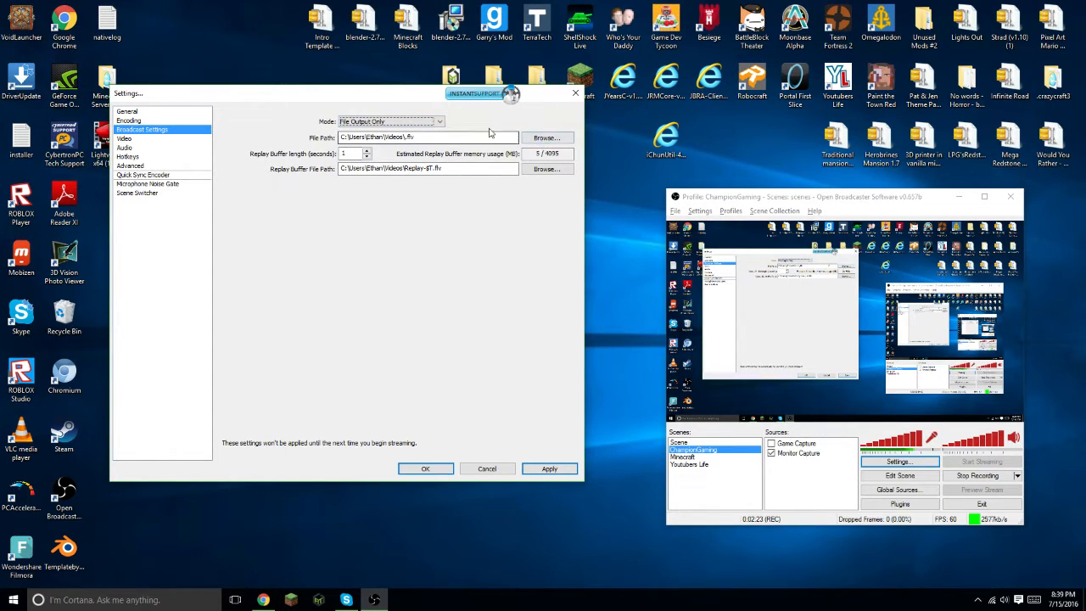
click(550, 469)
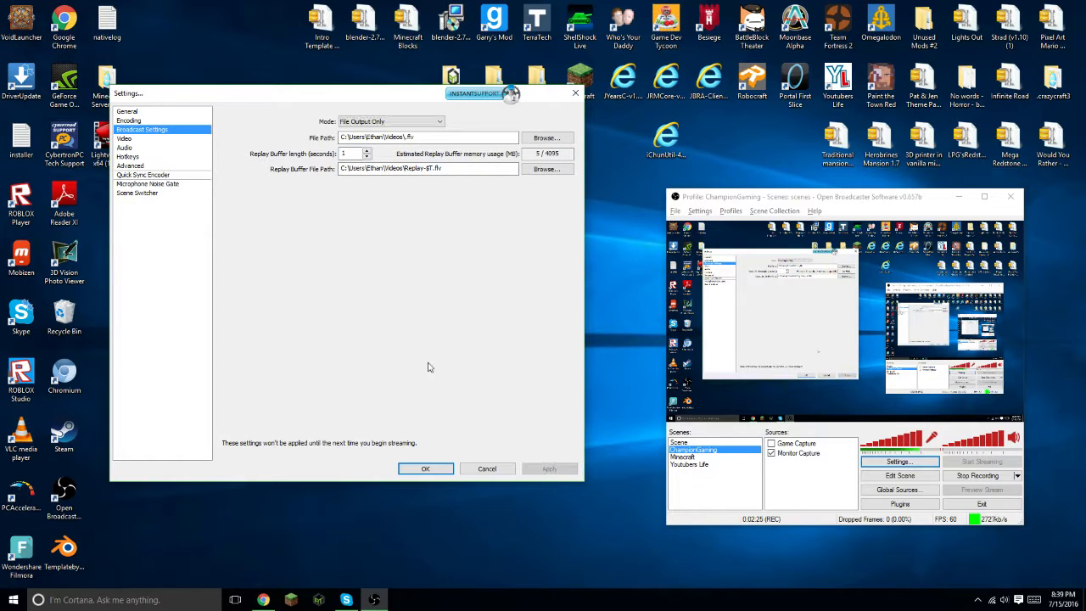
- In Video settings, select NVIDIA GeForce GT 740 as the adapter and 1.50 (1280x720) downscale, then apply
click(178, 140)
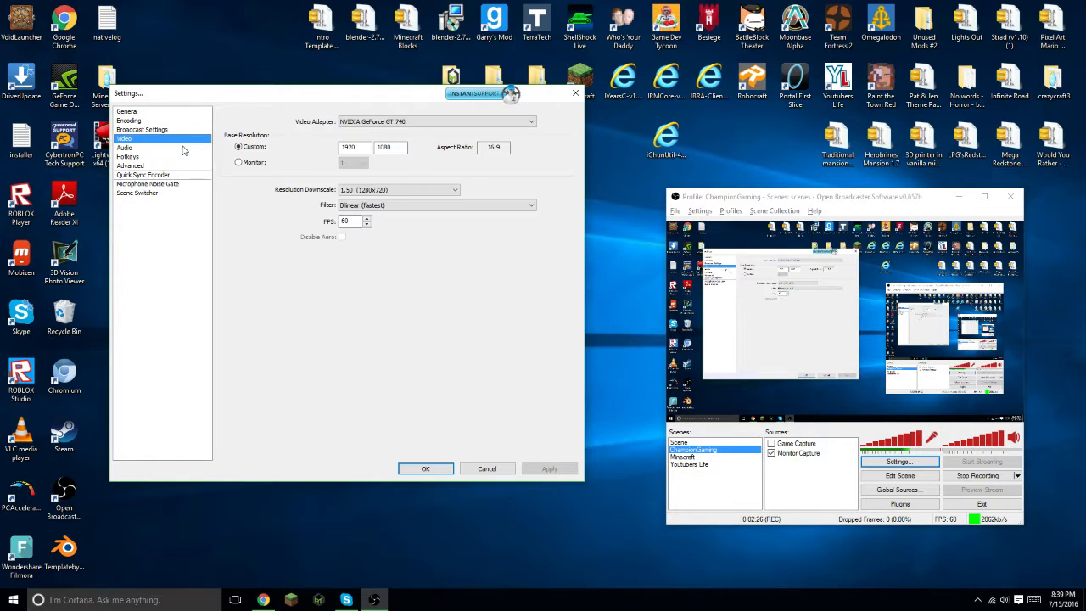
click(398, 121)
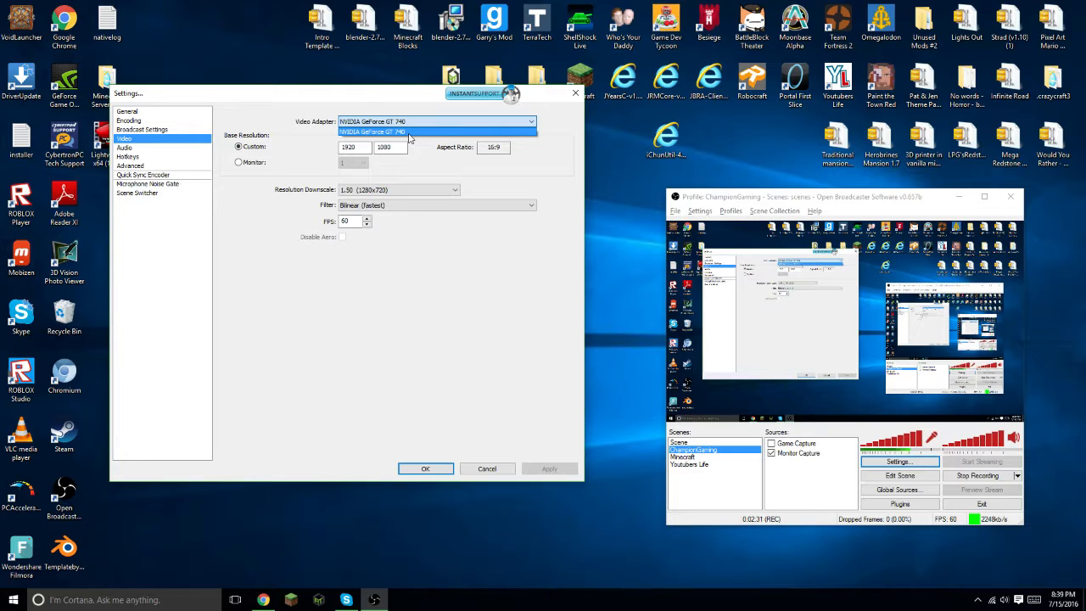
click(408, 134)
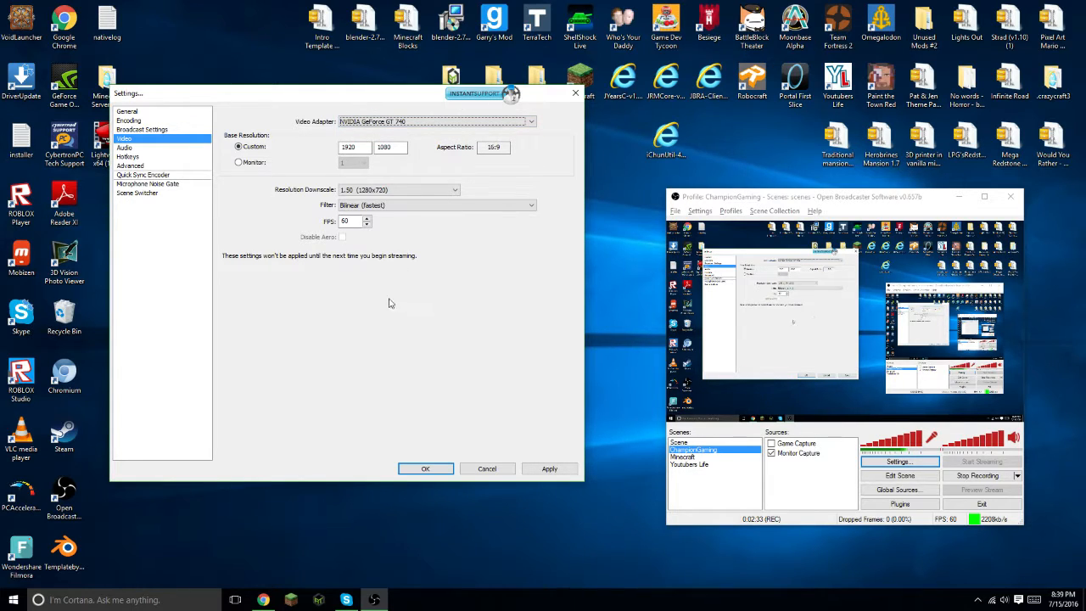
click(377, 190)
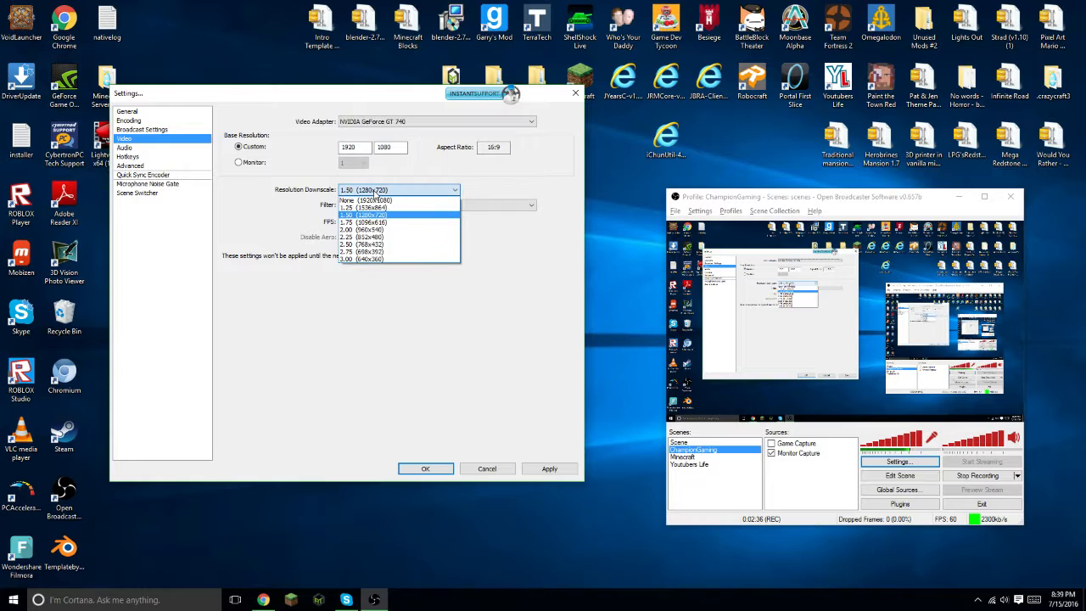
click(385, 217)
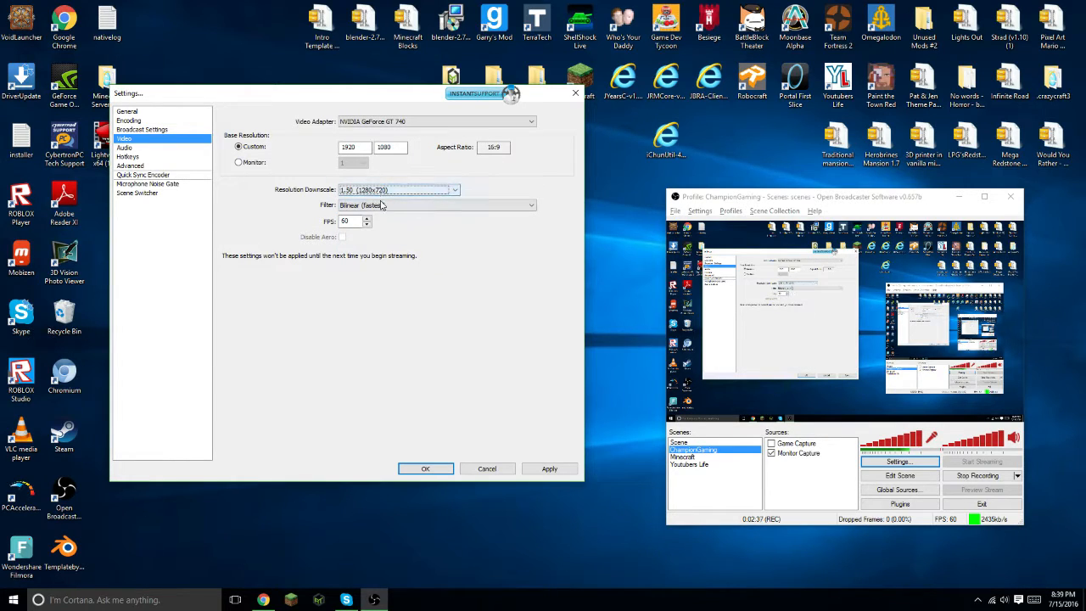
click(383, 191)
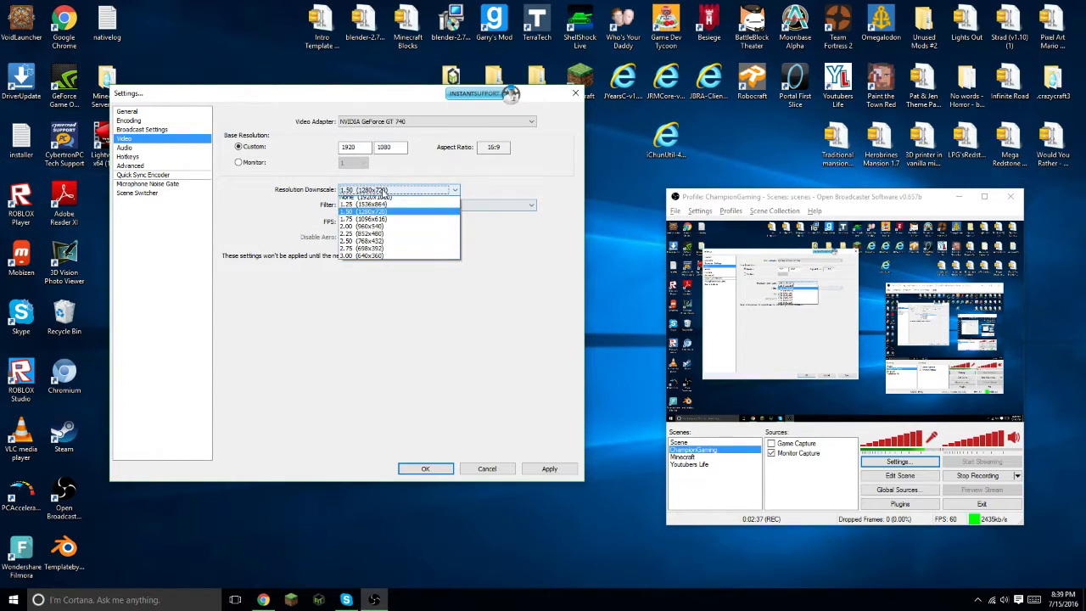
click(385, 215)
click(574, 466)
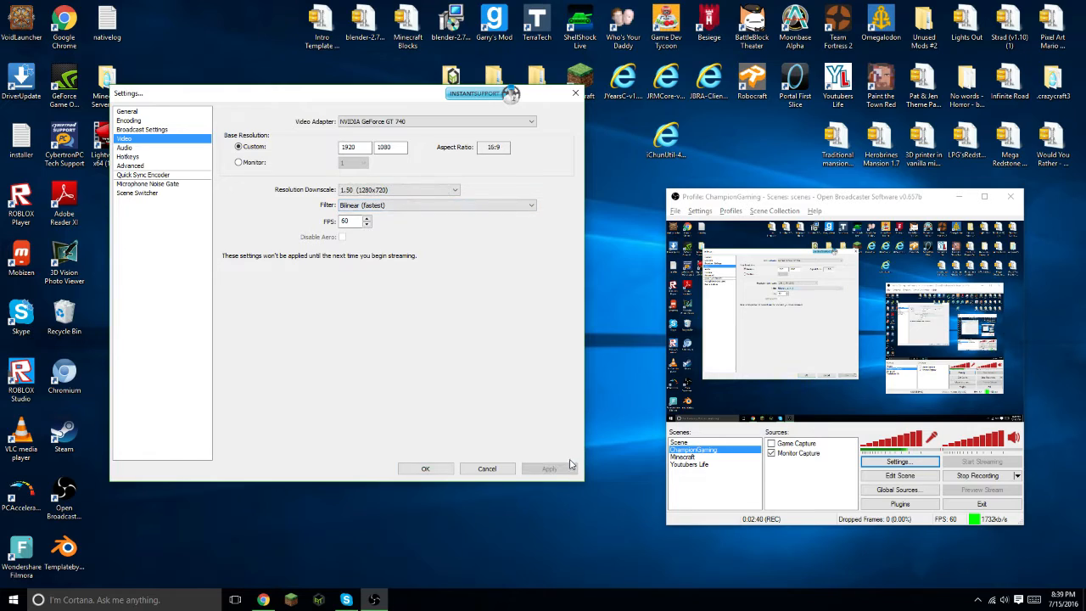
- Set the video Filter to Bilinear (fastest) and apply
click(391, 208)
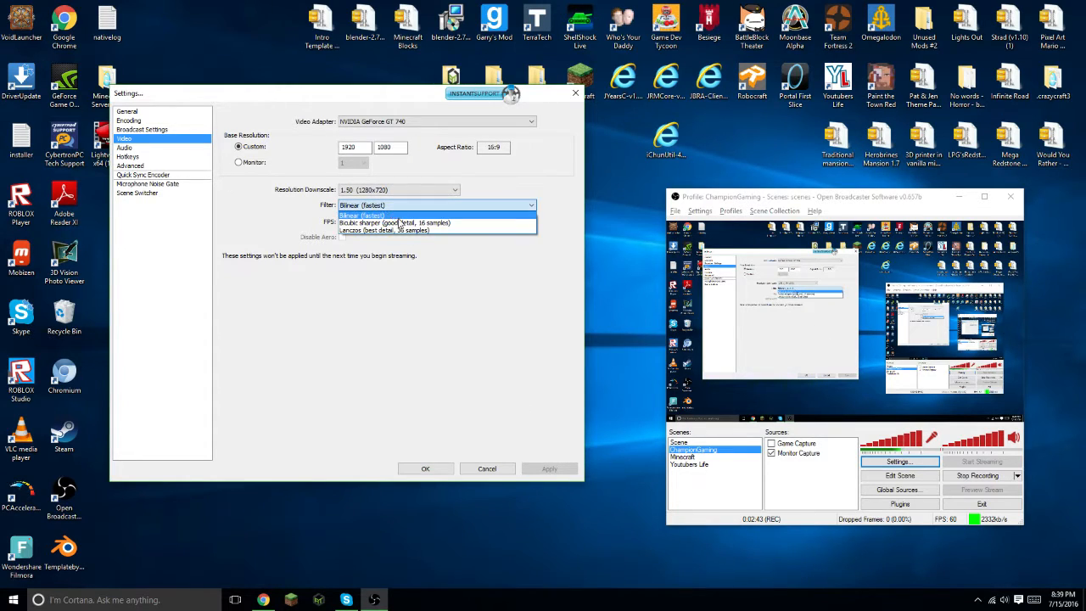
click(364, 216)
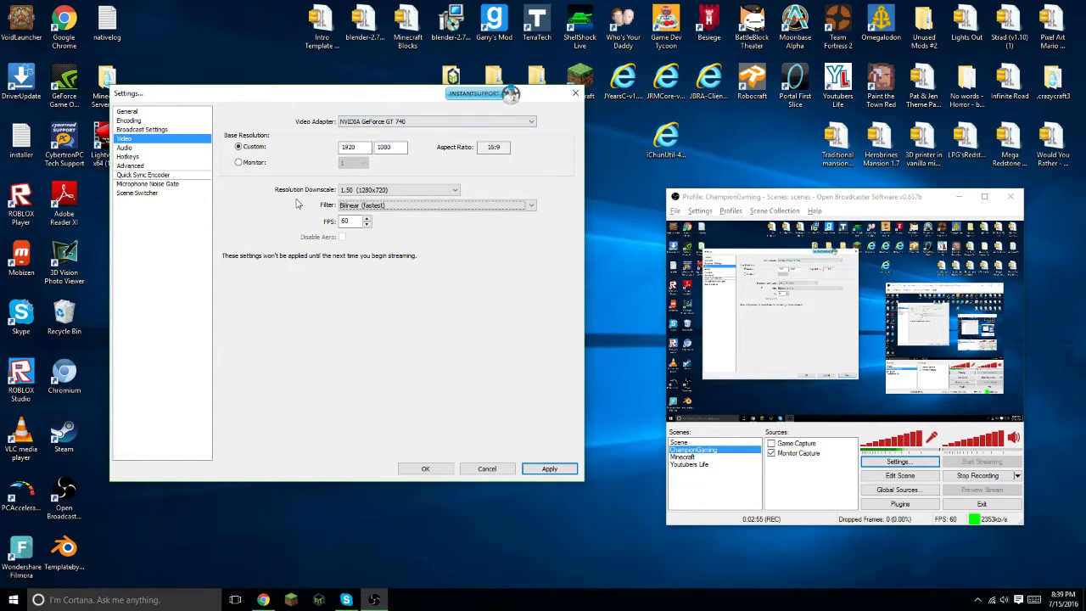
click(548, 468)
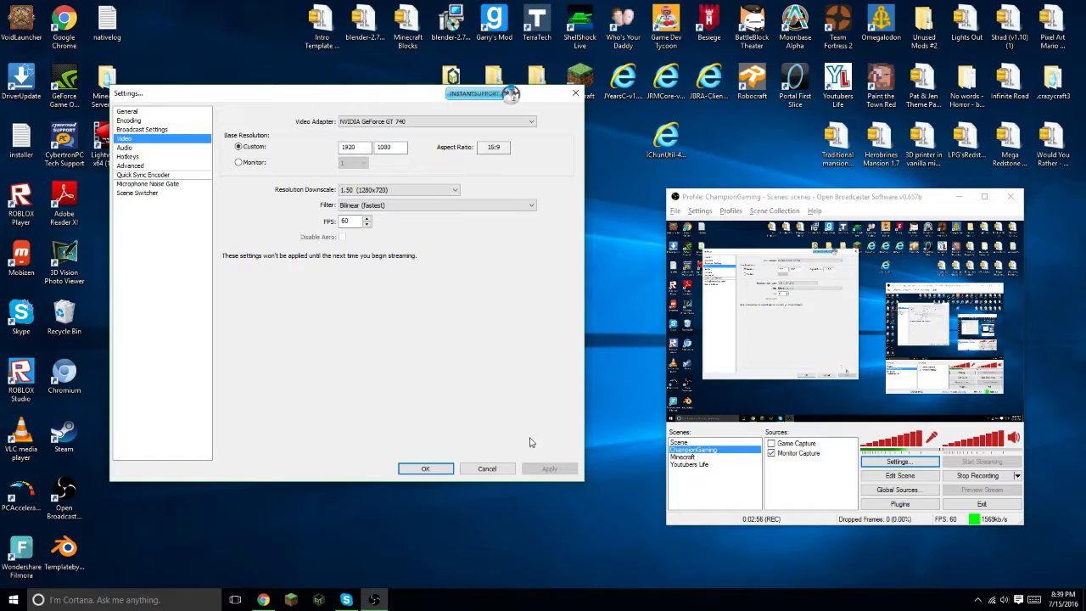
- In Audio settings, set Desktop Audio Device to Default and the microphone to Tonor 3.5mm Microphone, then apply
click(174, 148)
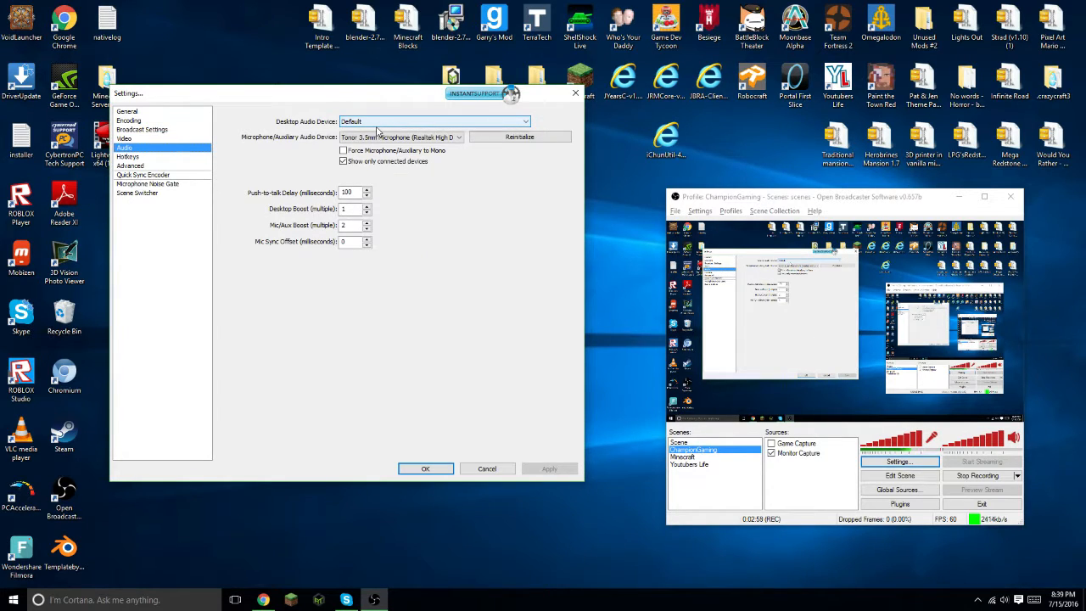
click(379, 124)
click(386, 132)
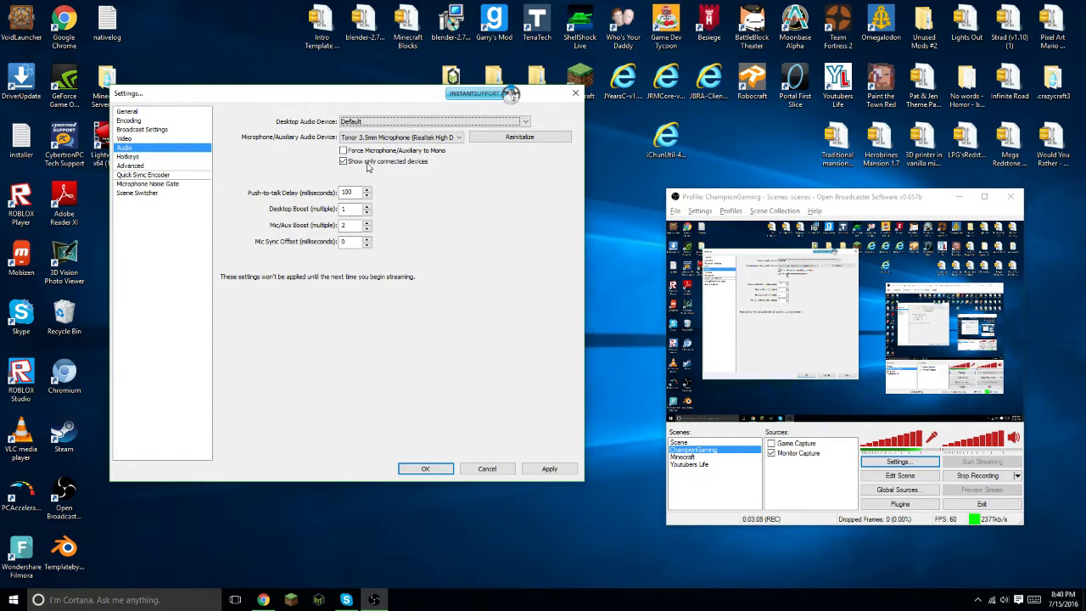
click(396, 138)
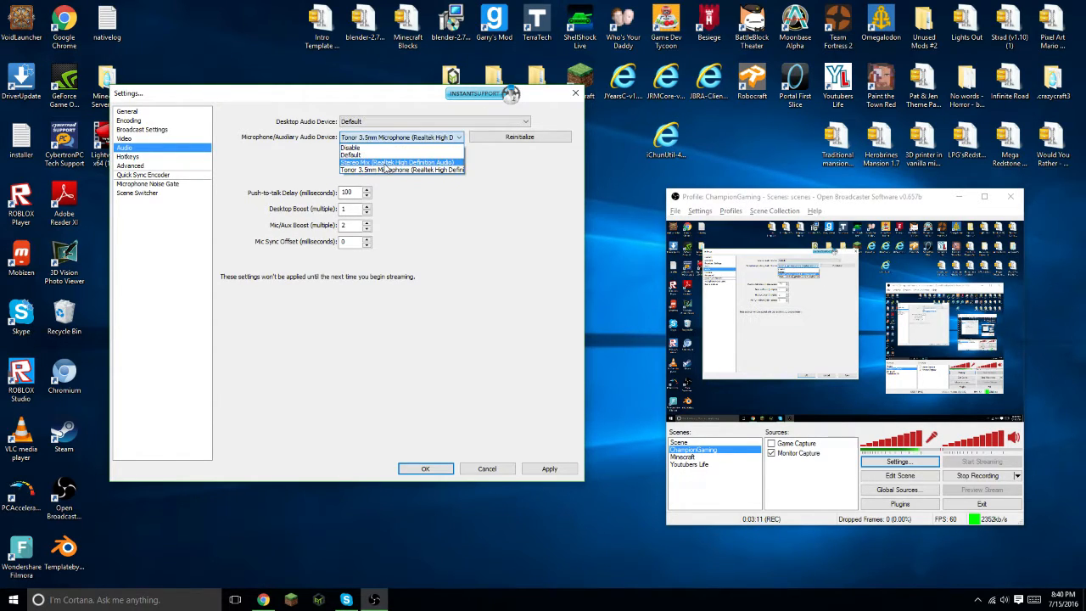
click(440, 170)
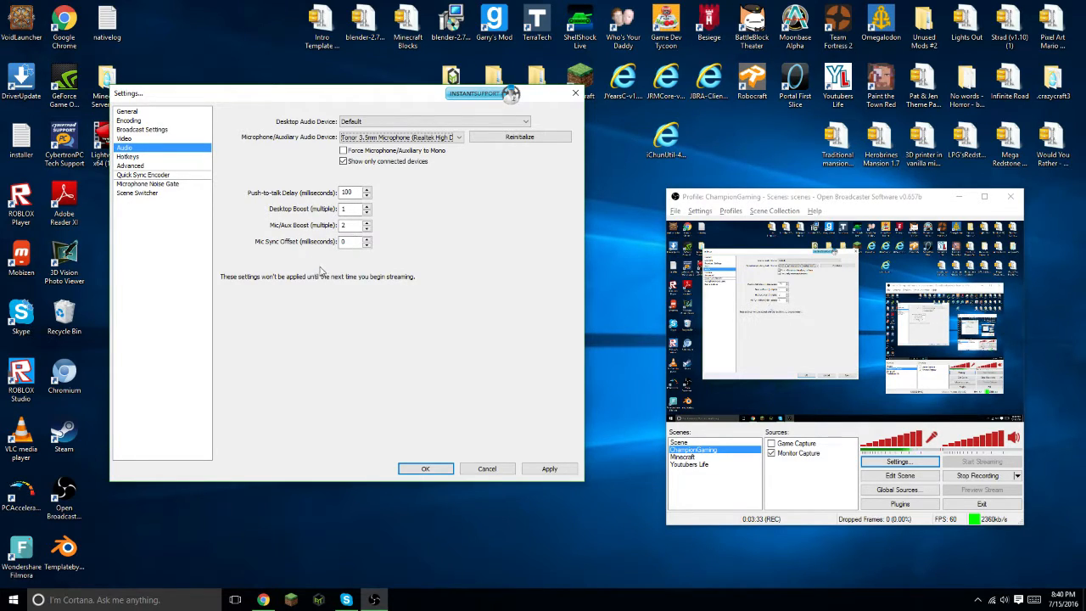
click(564, 471)
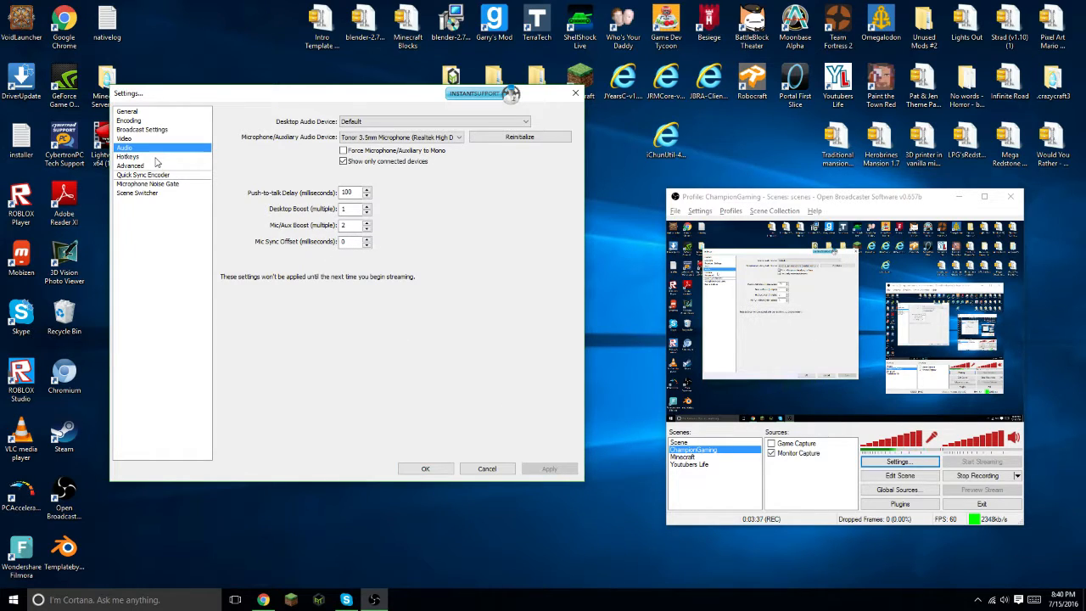
- Review the hotkeys, then in Advanced settings set Process Priority Class to High and apply
click(128, 157)
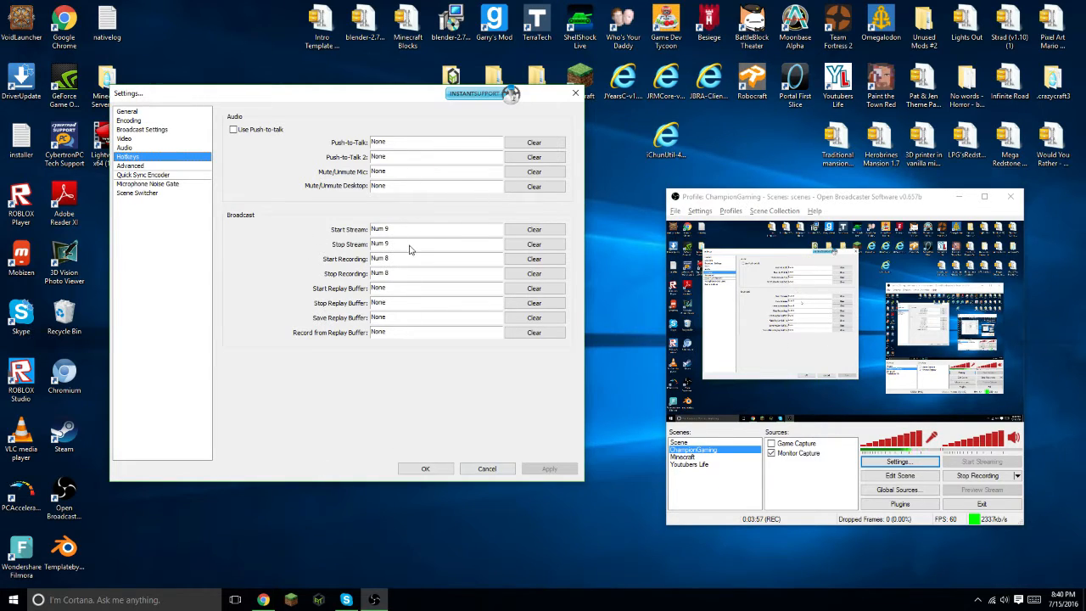
click(155, 166)
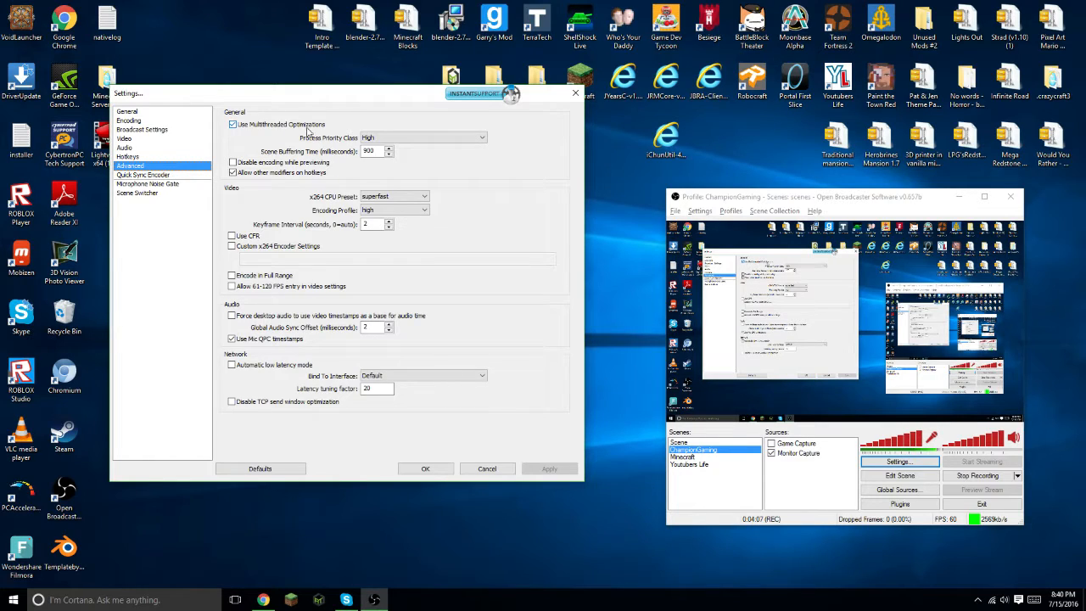
click(406, 142)
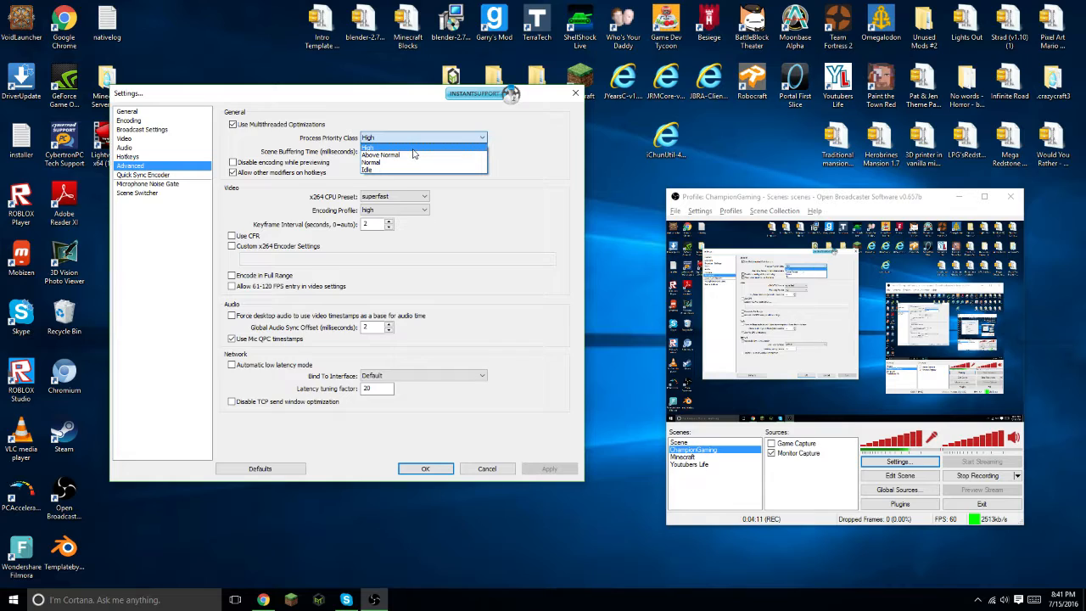
click(382, 154)
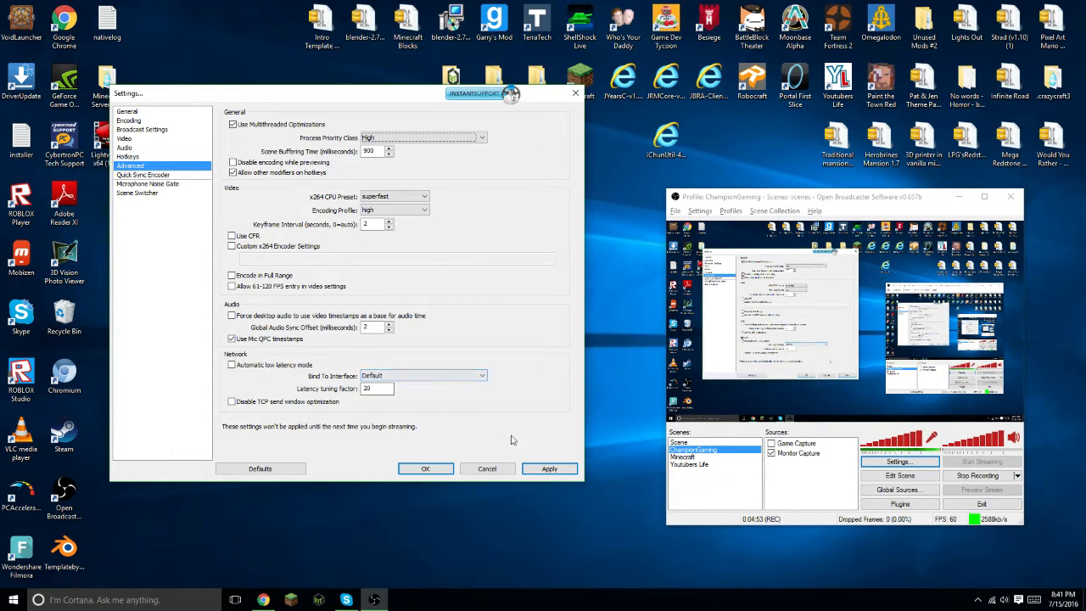
click(550, 470)
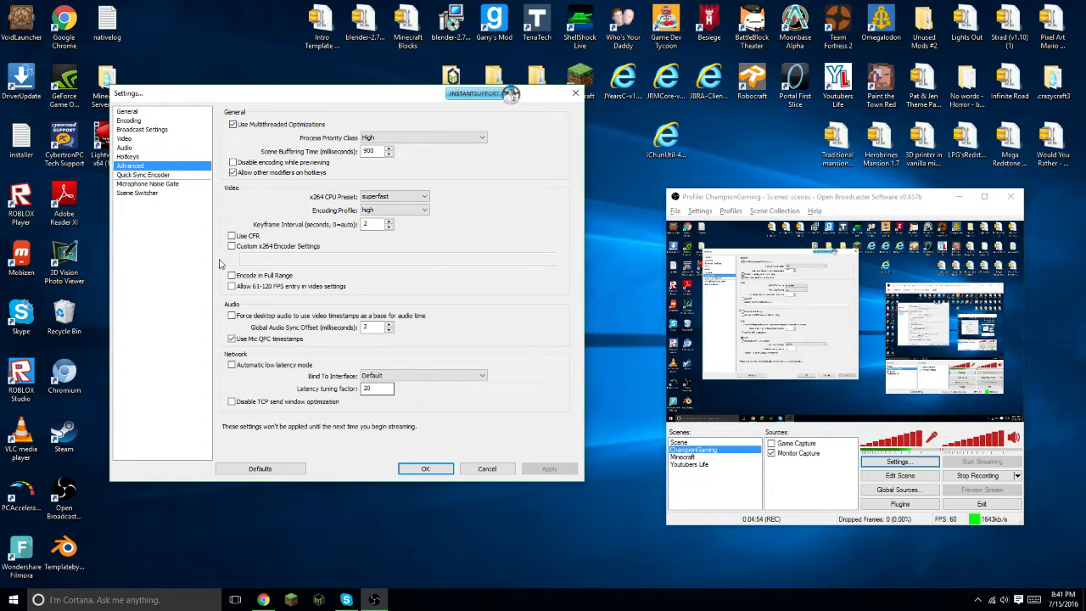
- Browse the Quick Sync Encoder, Microphone Noise Gate and Scene Switcher settings pages, then close the settings
click(169, 176)
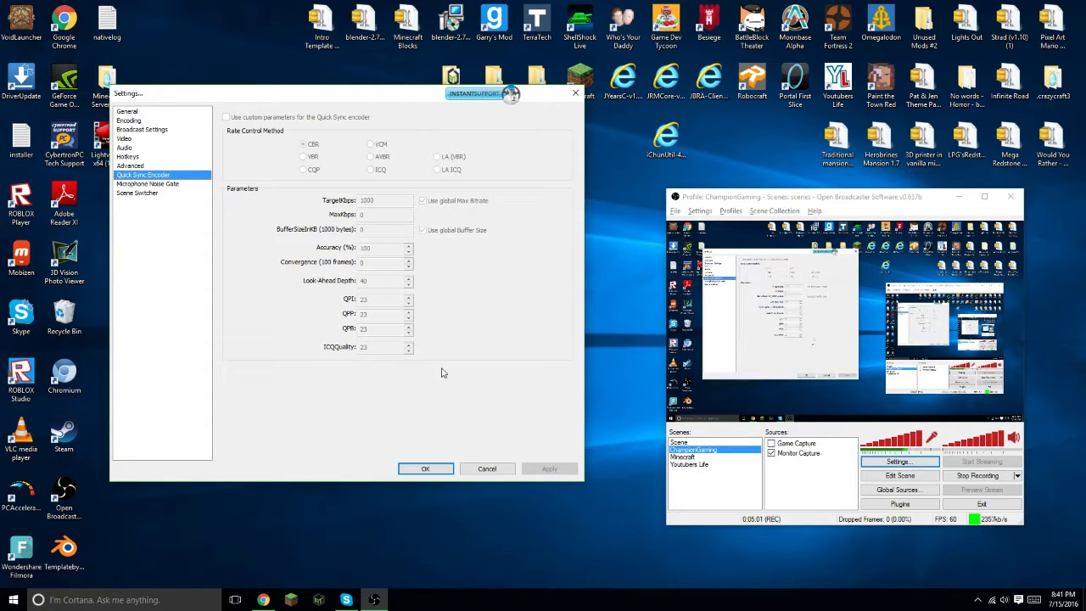
click(170, 185)
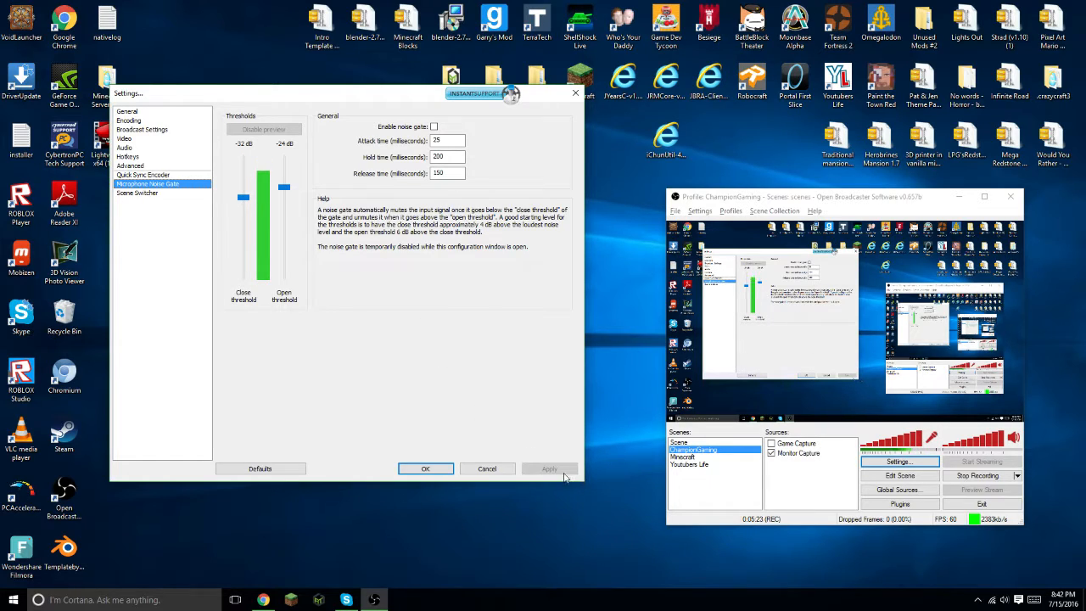
click(161, 193)
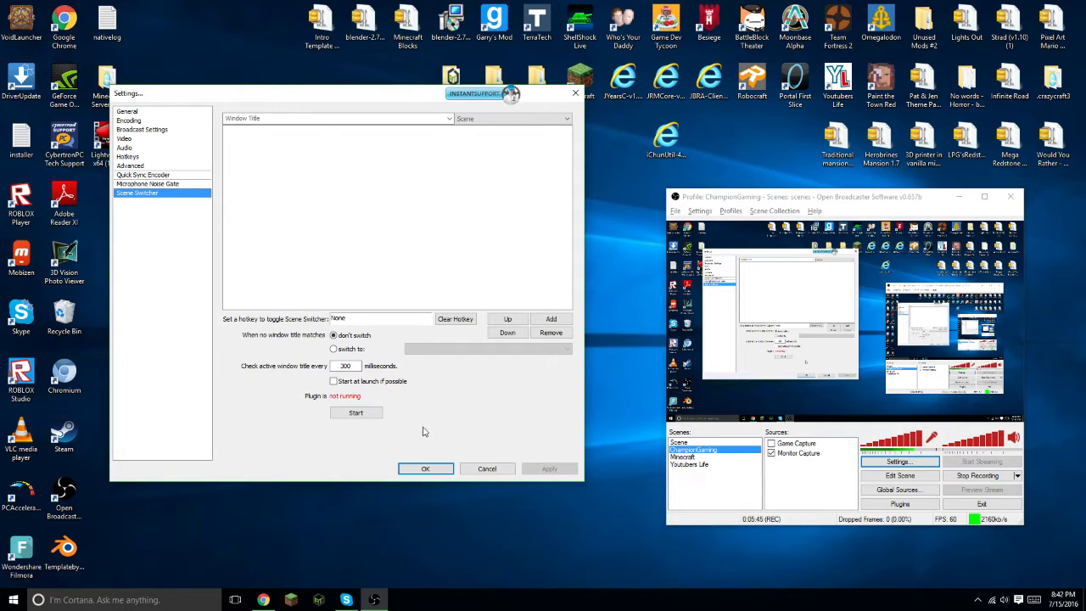
click(437, 469)
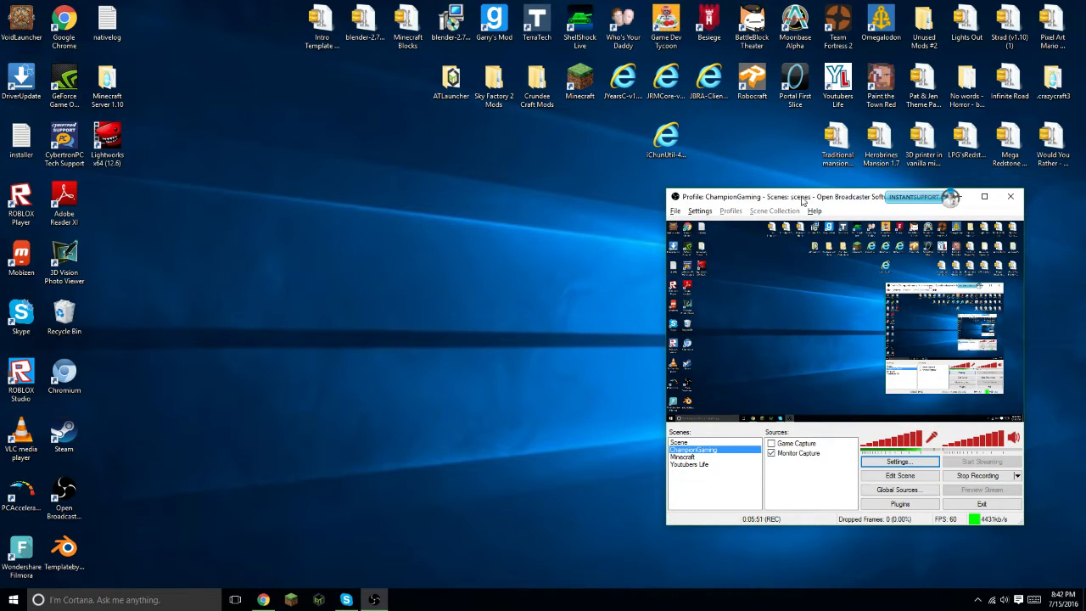
- Remove the Game Capture source from the ChampionGaming scene
drag(806, 200, 510, 185)
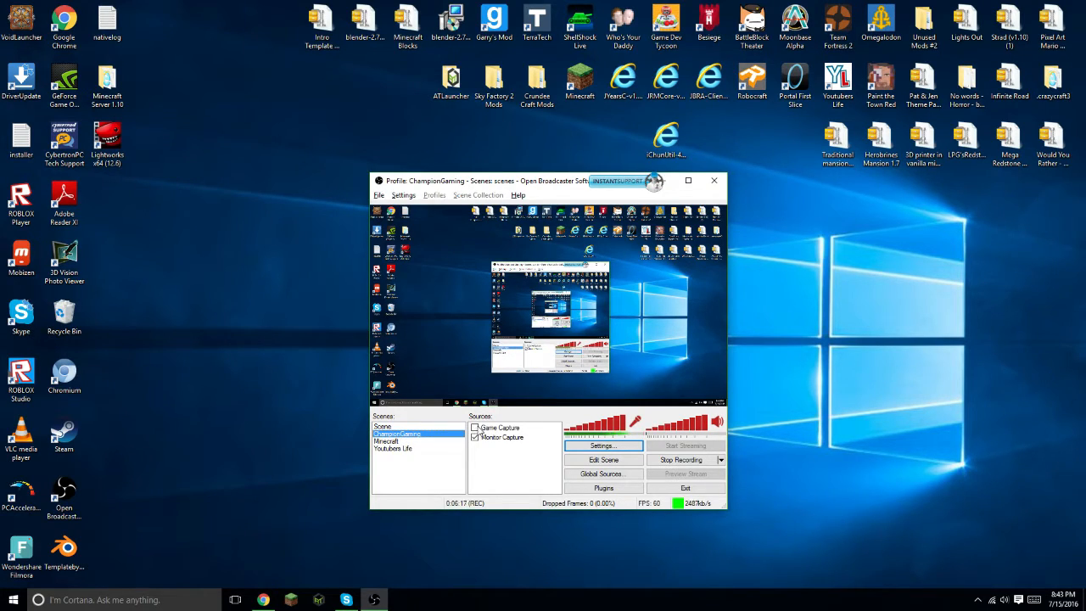
right_click(479, 431)
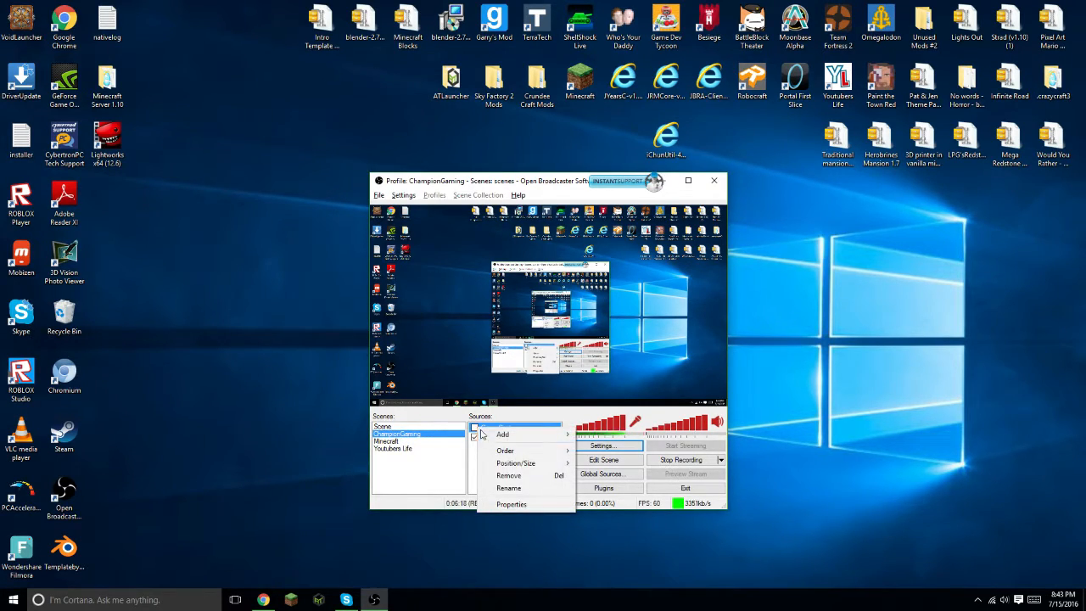
click(525, 480)
click(559, 338)
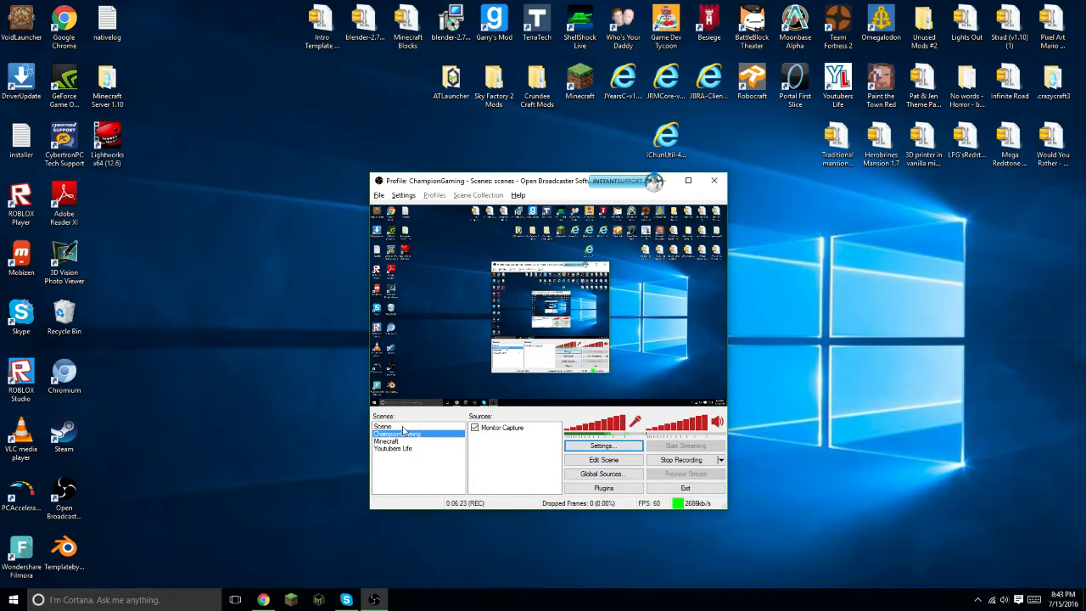
right_click(399, 469)
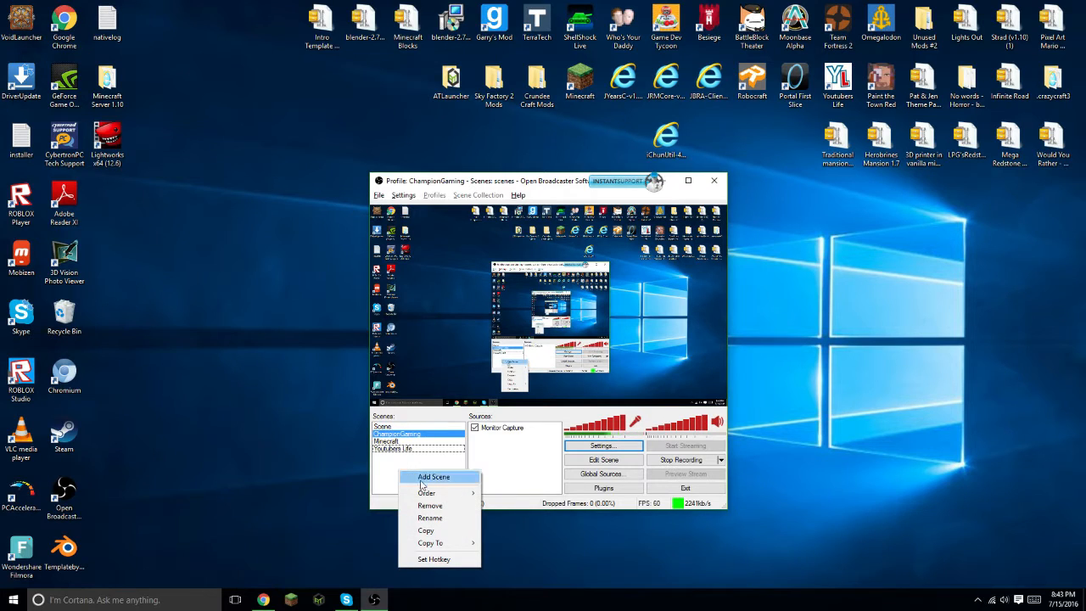
click(426, 478)
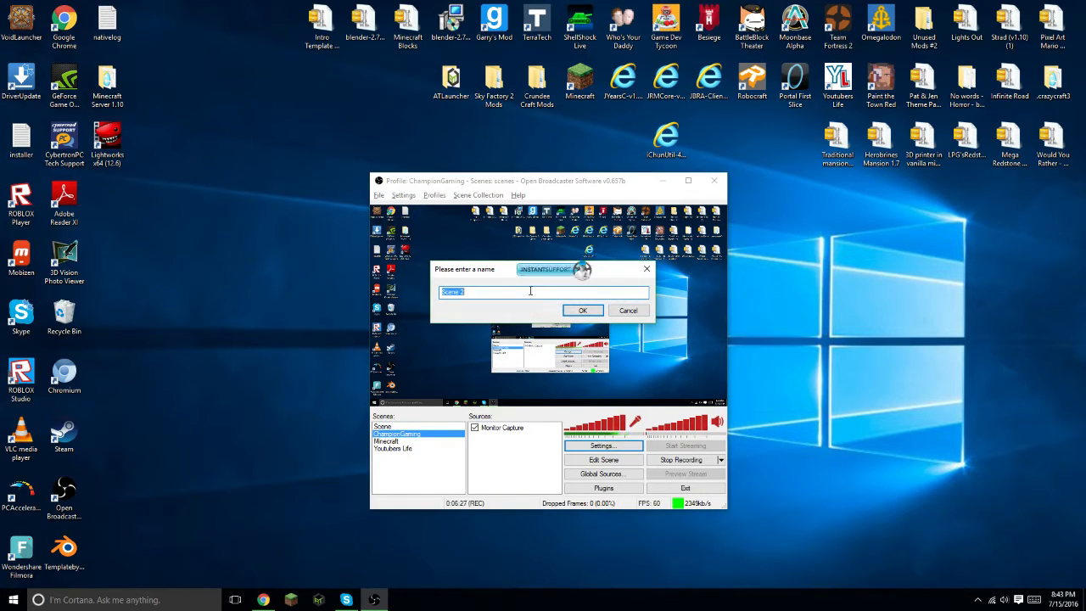
click(492, 292)
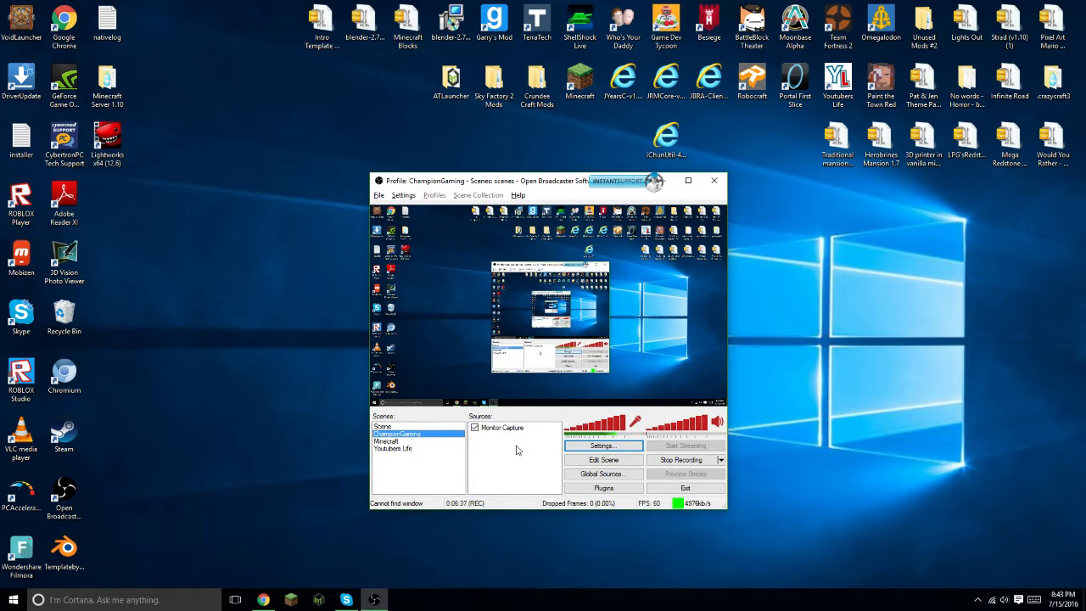
right_click(508, 441)
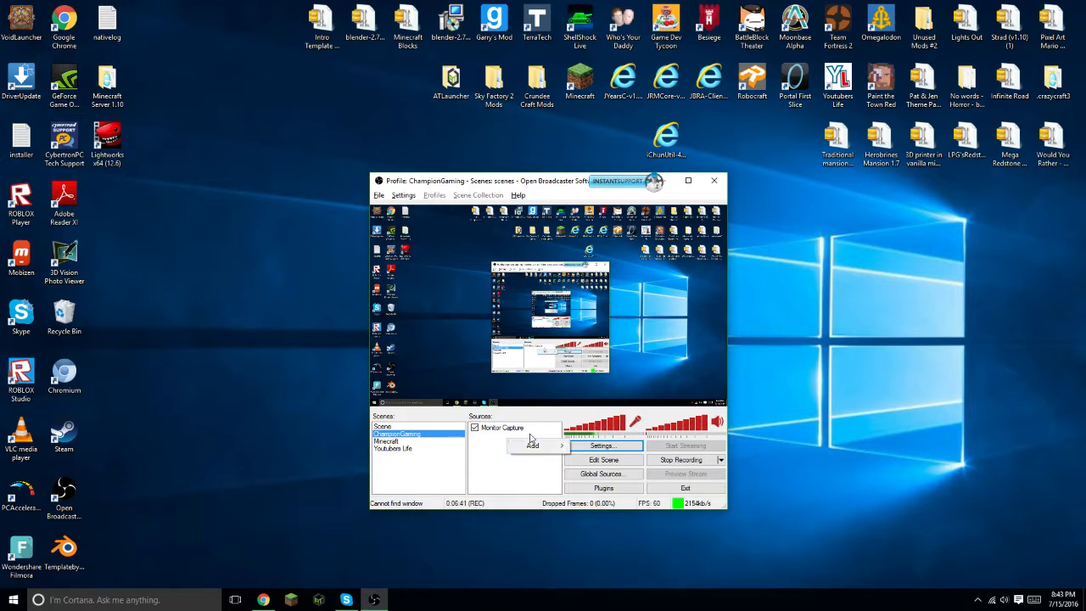
click(539, 448)
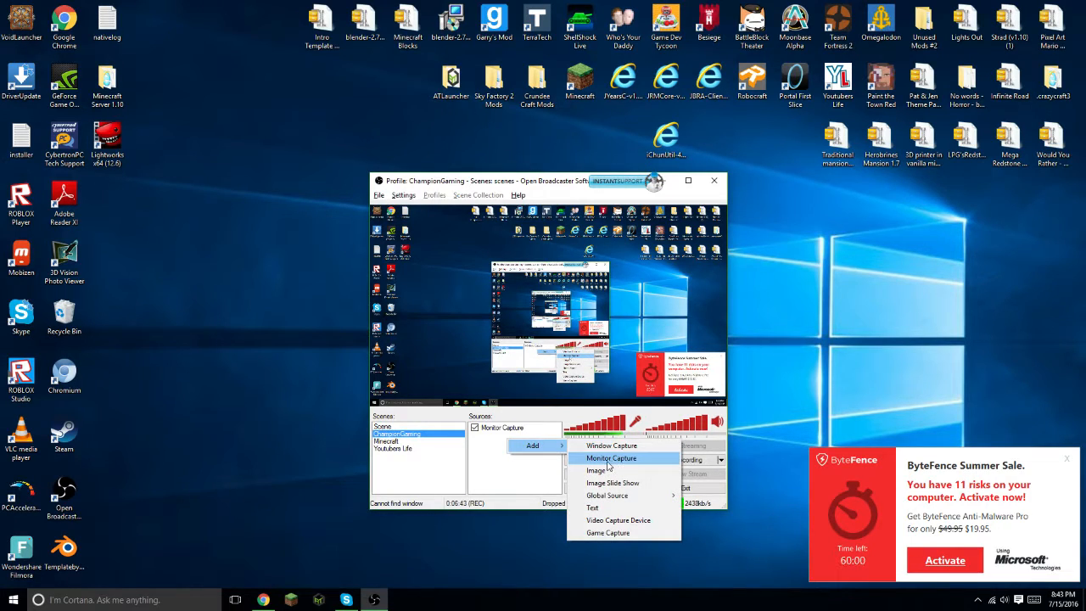
click(502, 467)
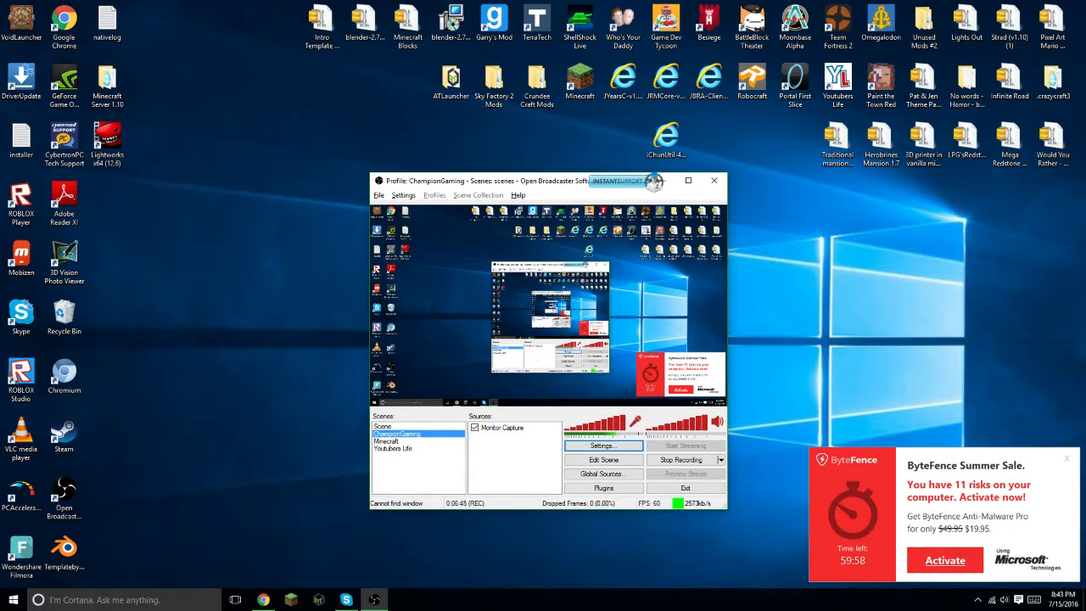
- Close the ByteFence advertisement popup
click(1069, 461)
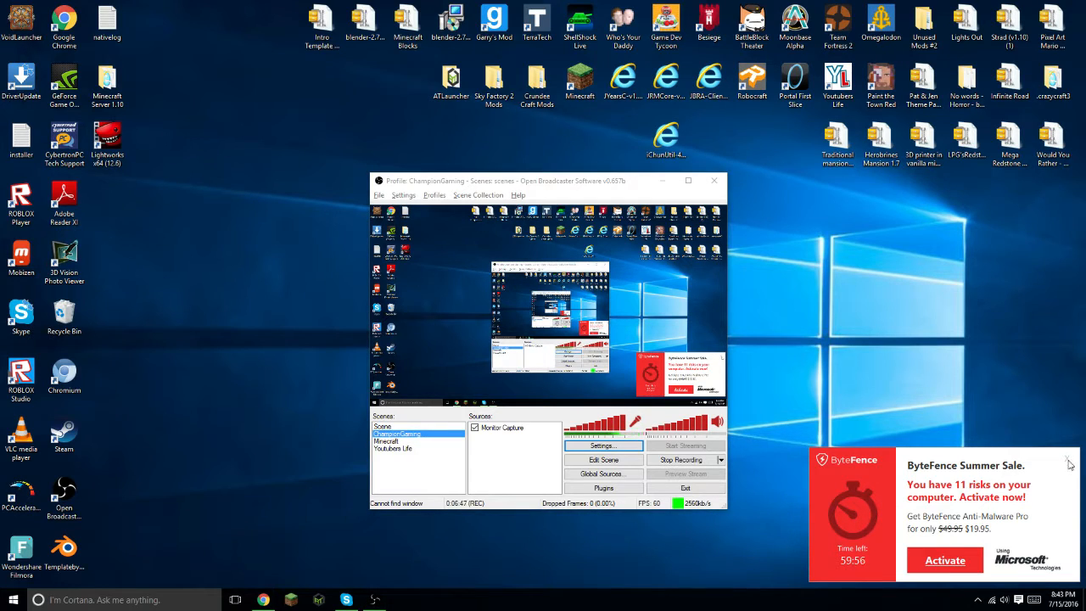
click(1069, 463)
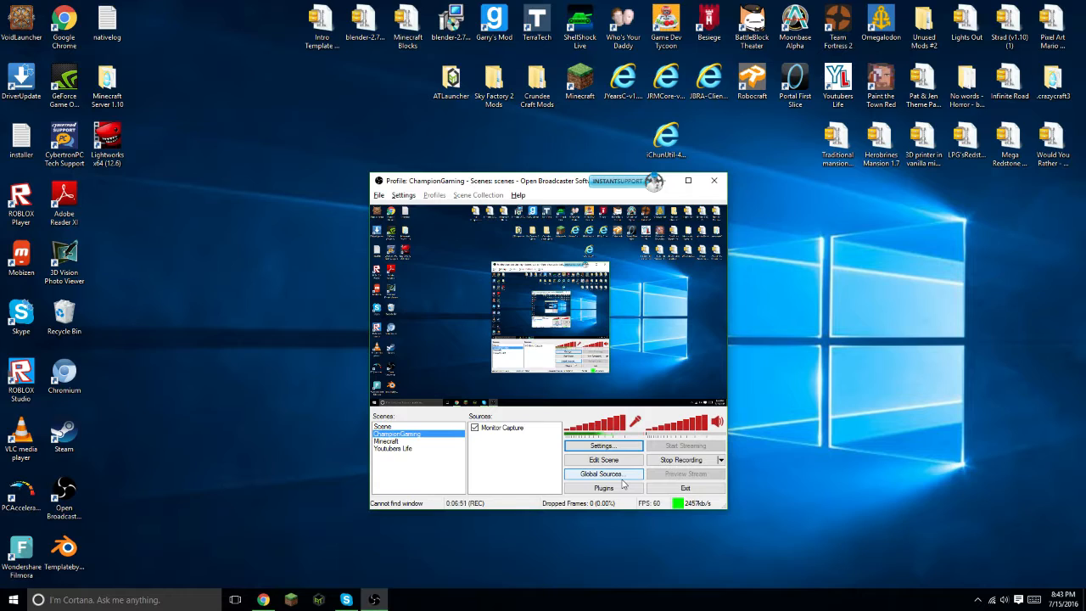
- In Global Sources, add a Game Capture source named YouTube
click(620, 476)
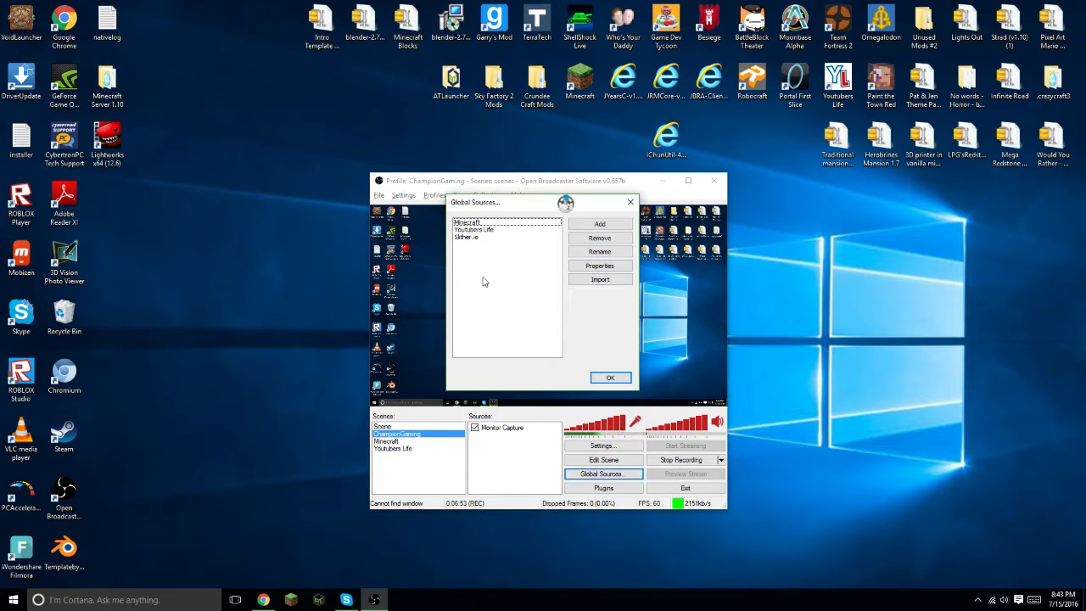
click(477, 238)
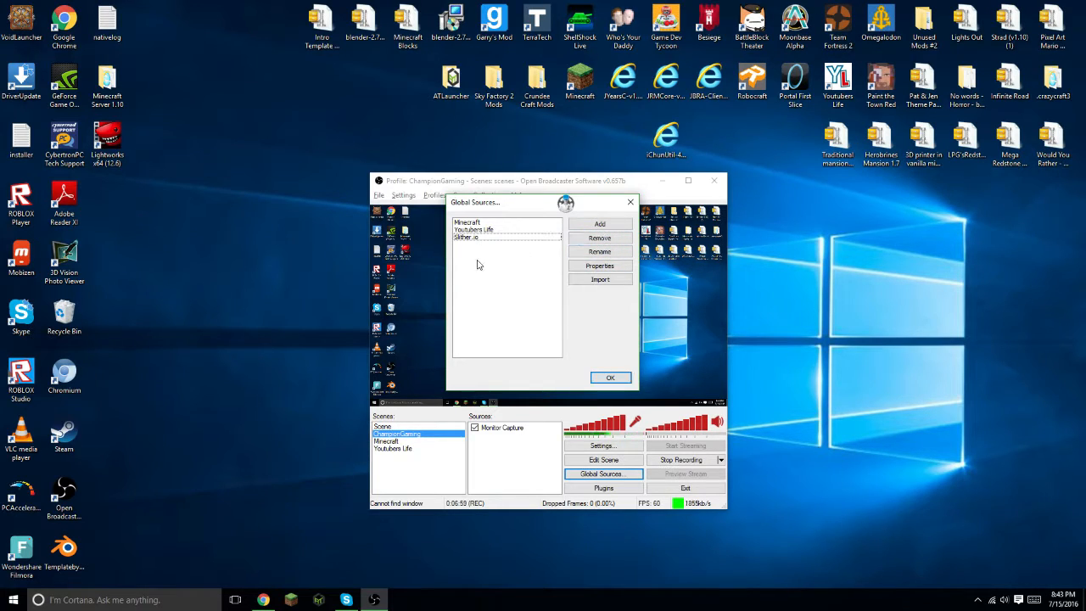
click(601, 226)
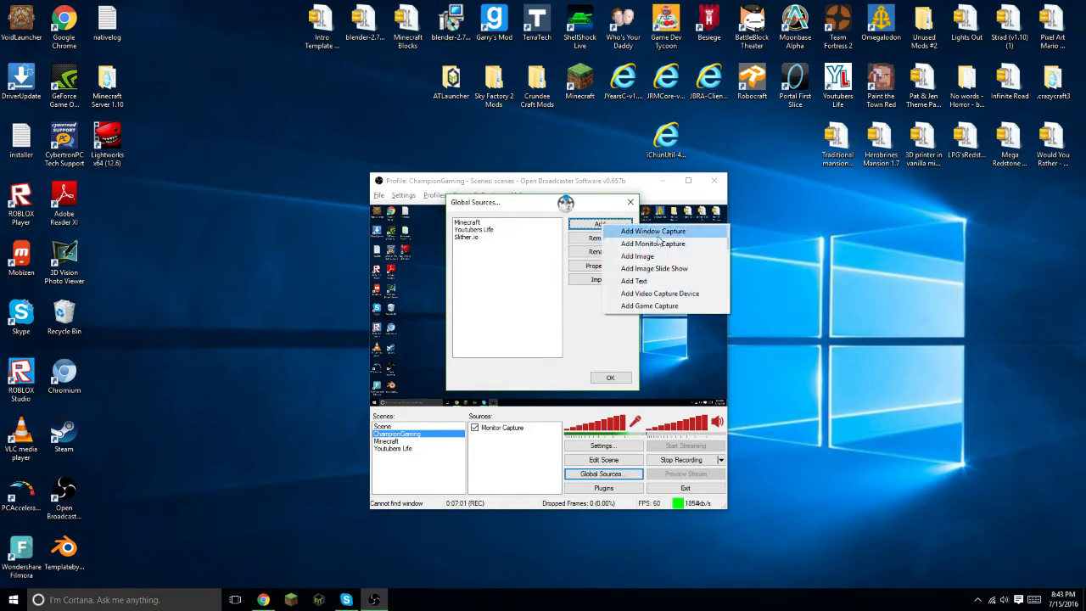
click(687, 307)
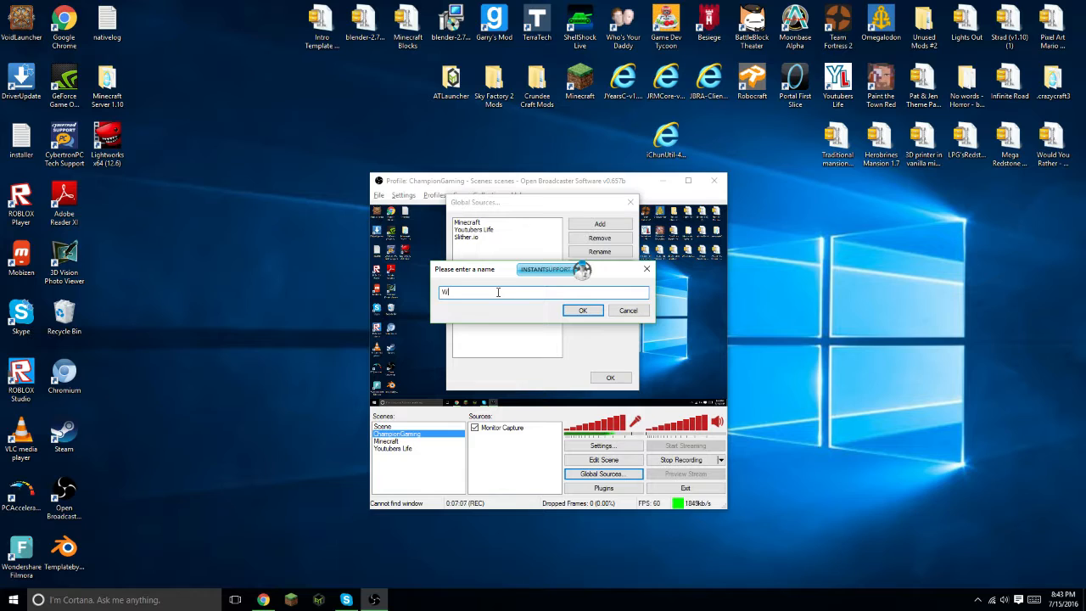
text(YouTube)
click(593, 313)
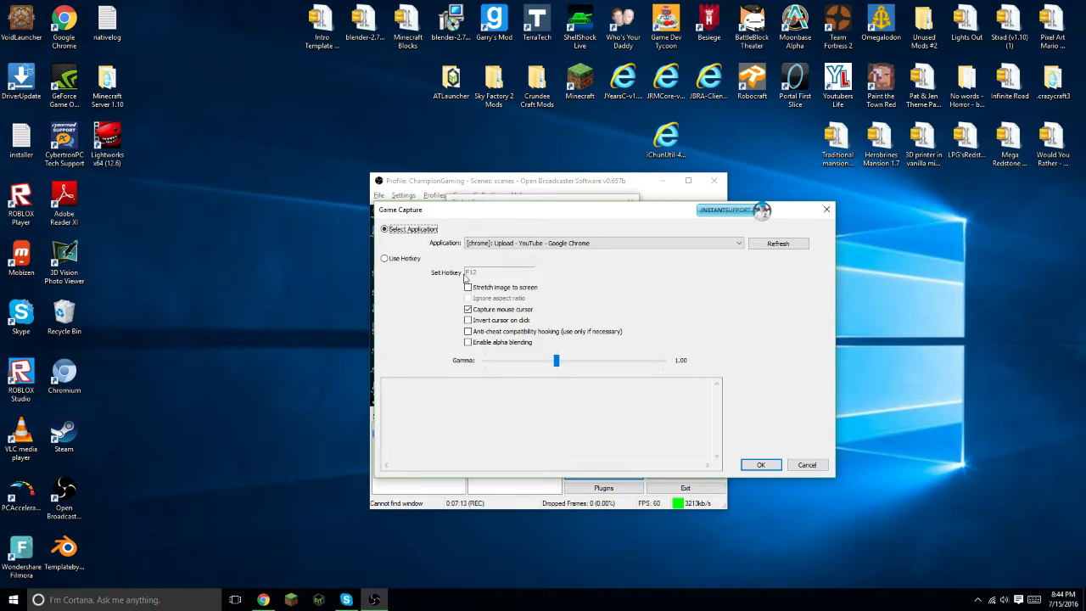
- Set the capture application to the Chrome YouTube upload window, enable Stretch image to screen, and confirm both dialogs
click(528, 246)
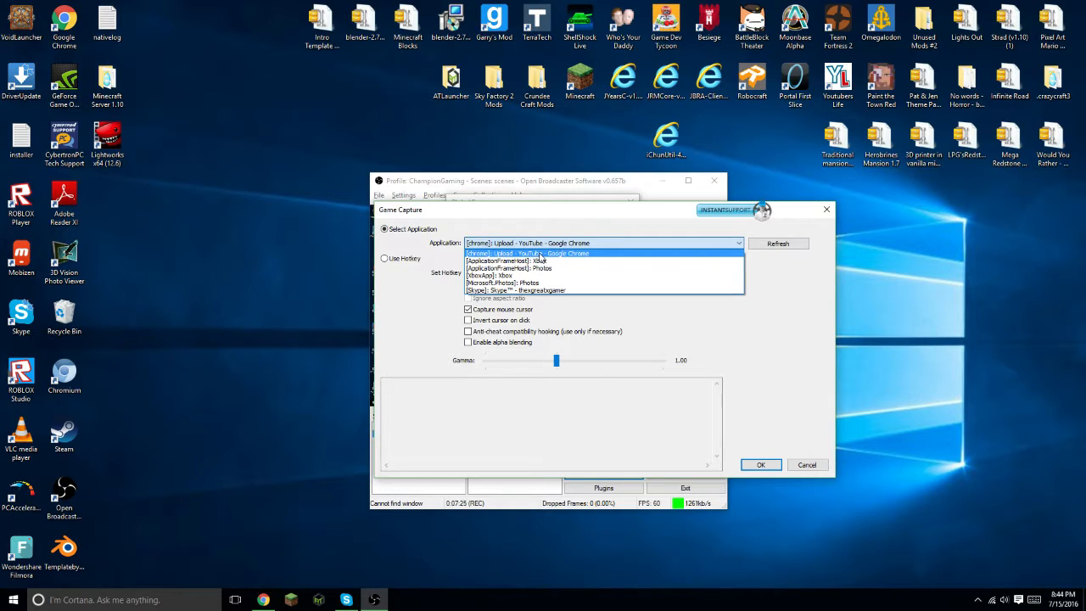
click(540, 254)
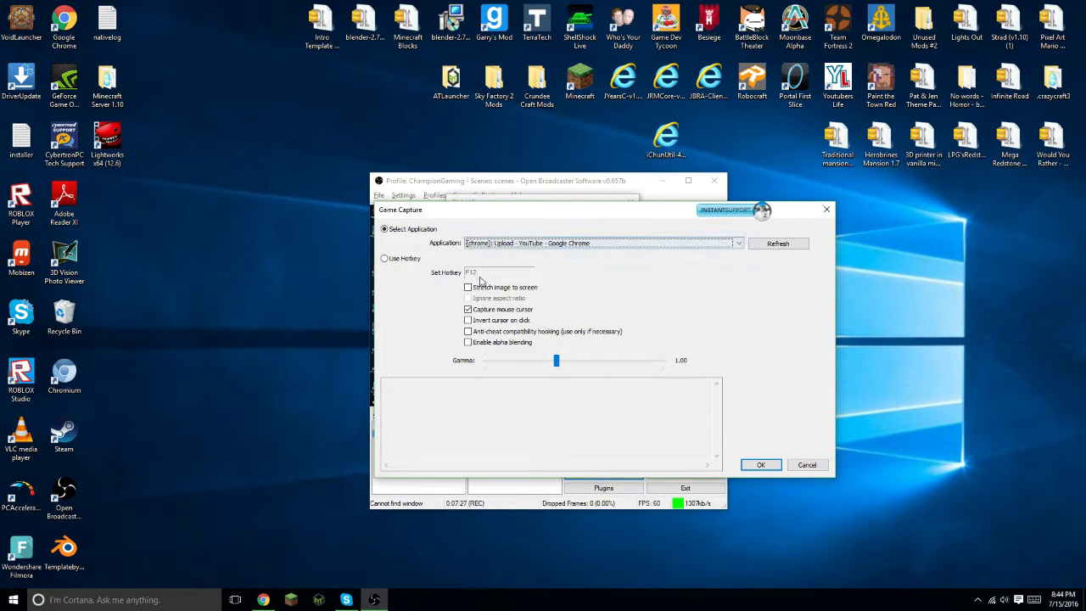
click(473, 290)
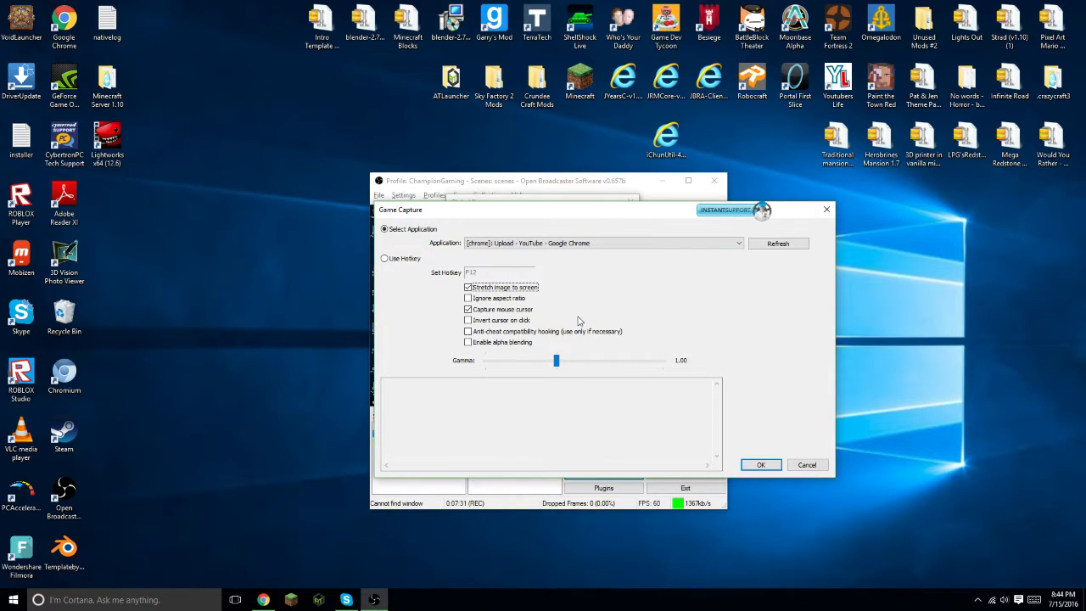
click(777, 467)
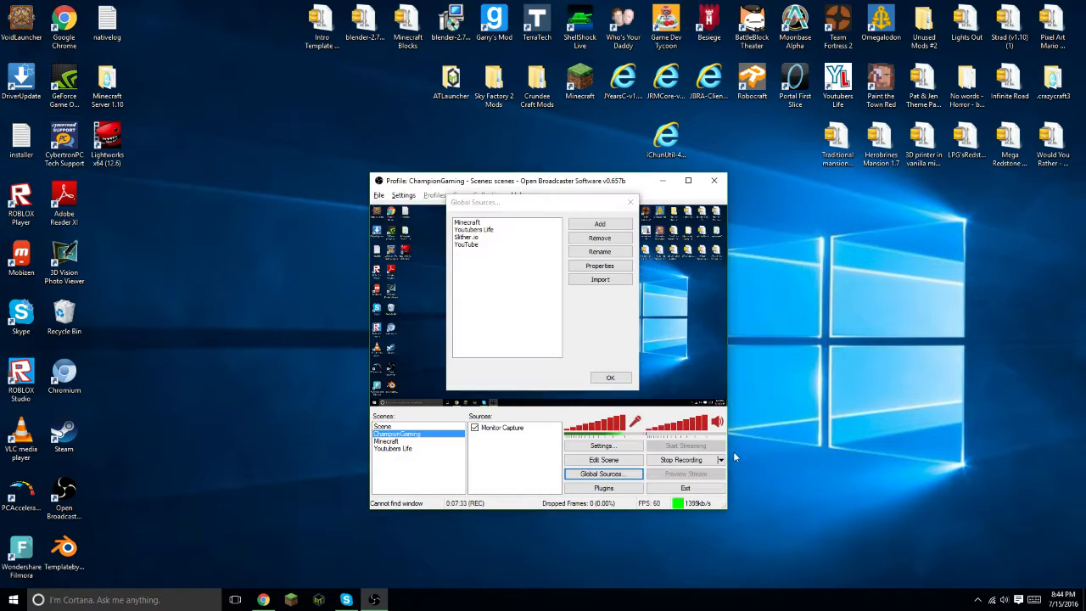
click(615, 381)
- Add a new scene named YouTube
right_click(424, 464)
click(450, 480)
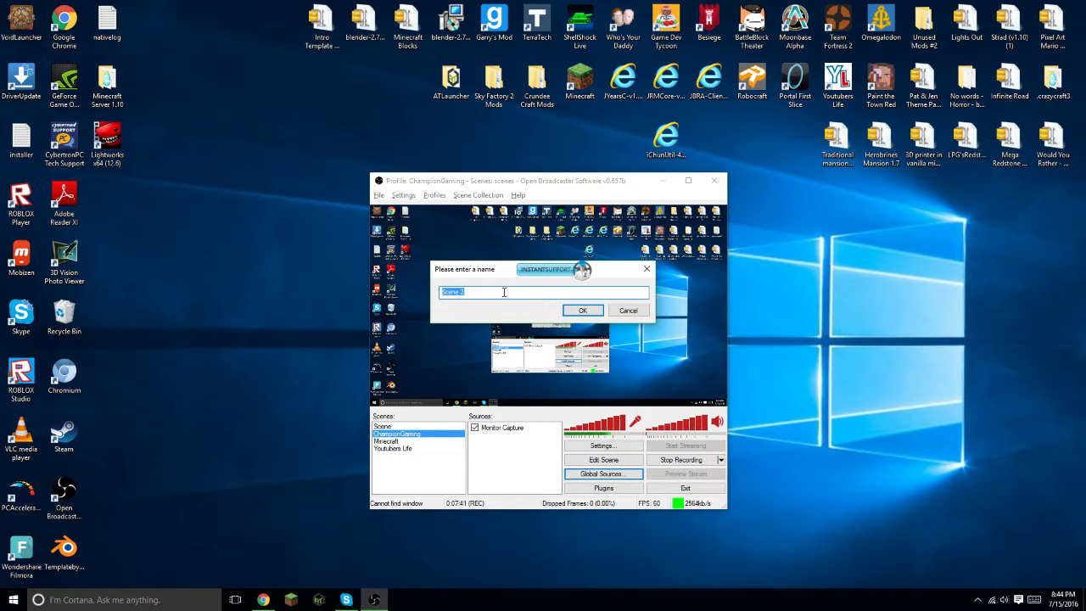
key(BackSpace)
text(YouTub)
text(e)
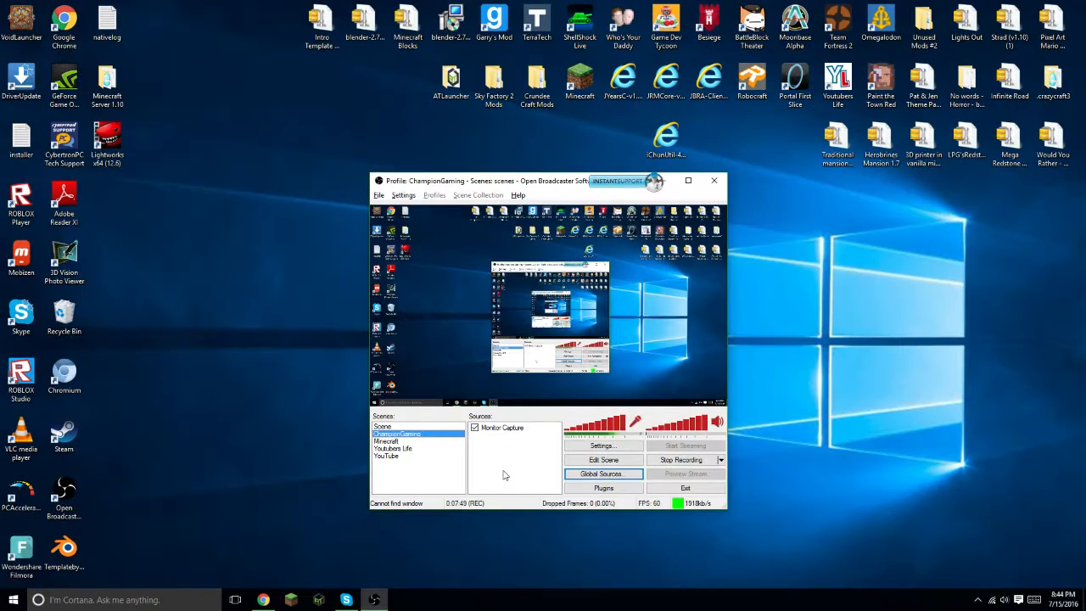
- Add the YouTube global source to the ChampionGaming scene
right_click(504, 472)
mouse_move(529, 478)
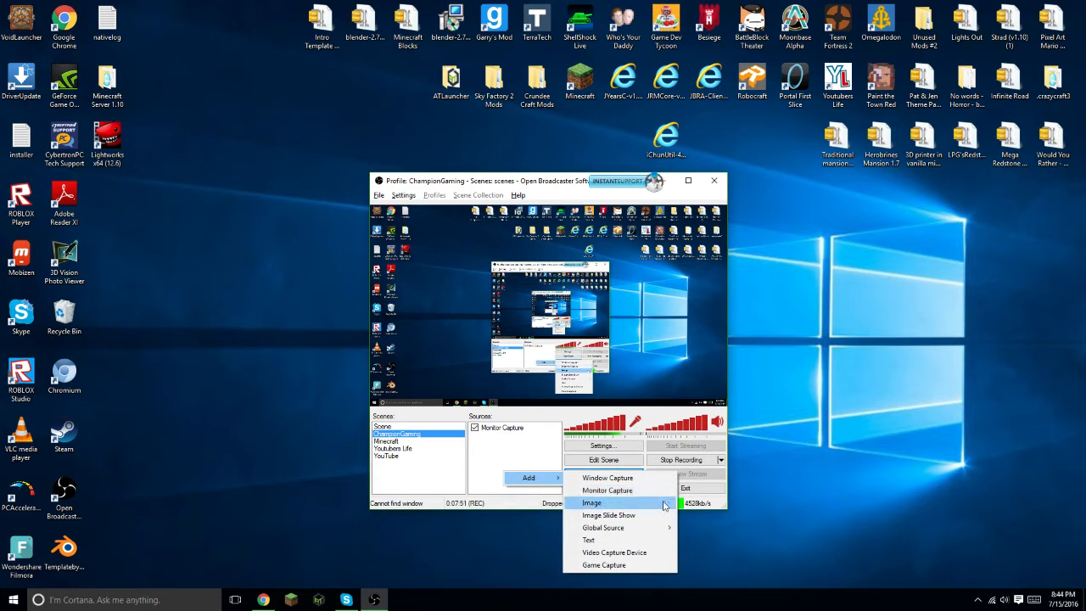
mouse_move(659, 527)
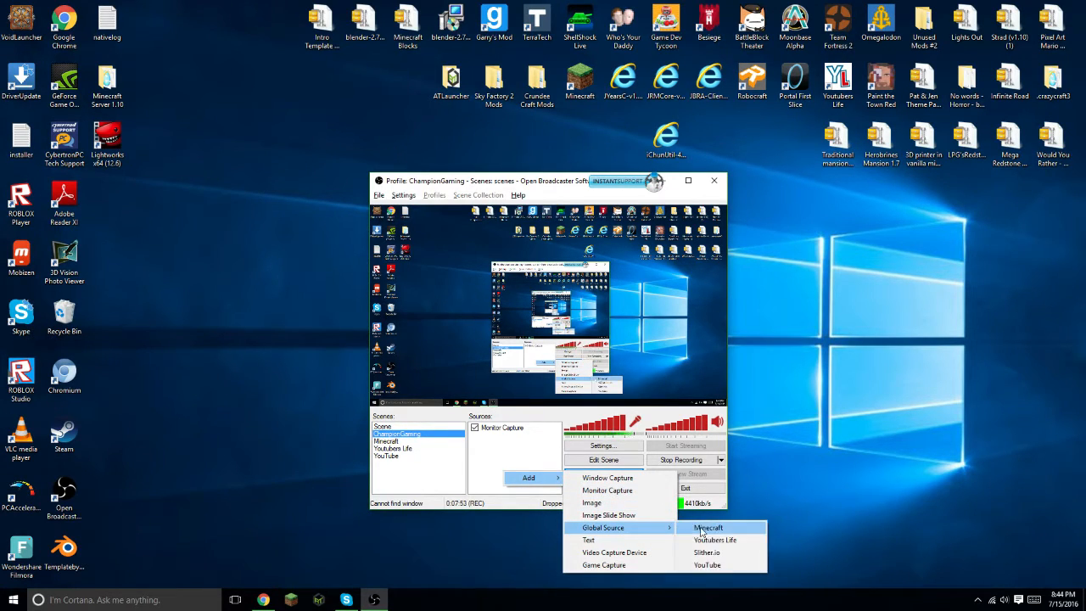
click(708, 565)
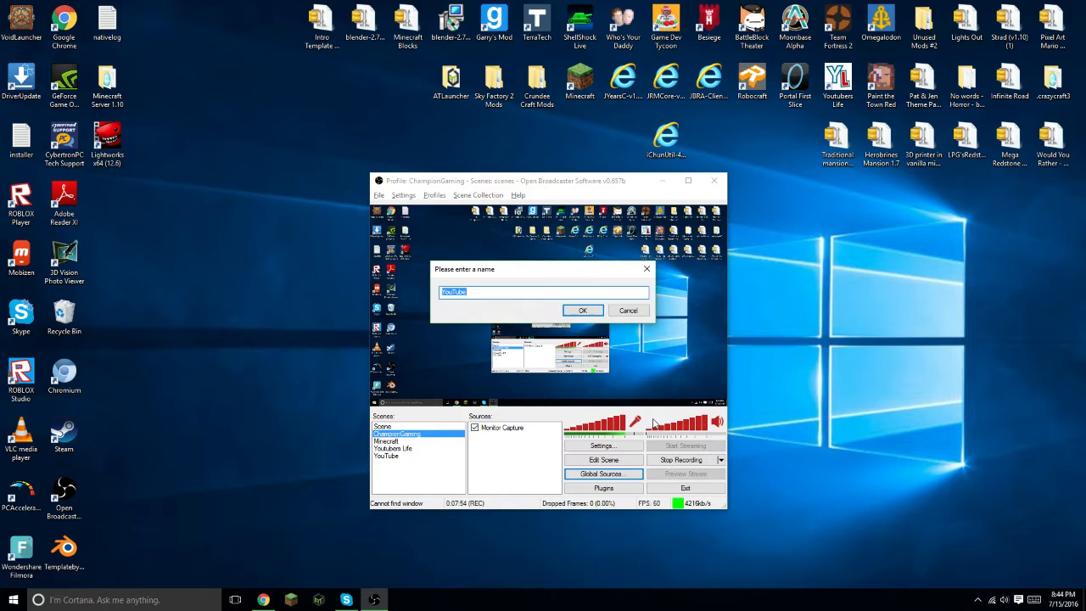
click(583, 310)
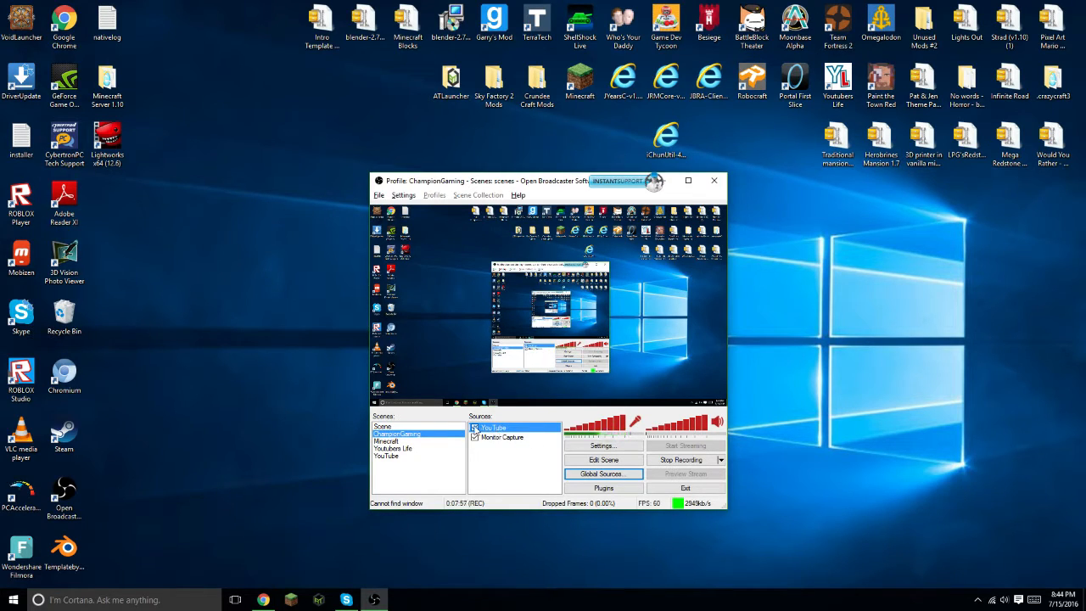
- Remove the YouTube source from the ChampionGaming scene's sources, confirming the deletion
click(475, 427)
click(481, 437)
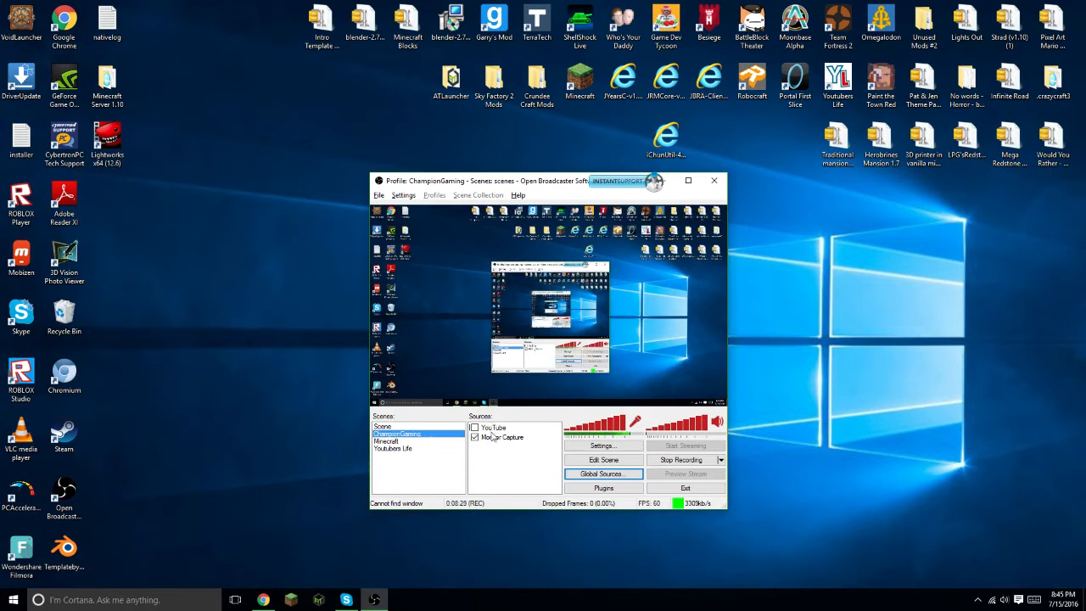
right_click(496, 429)
click(521, 477)
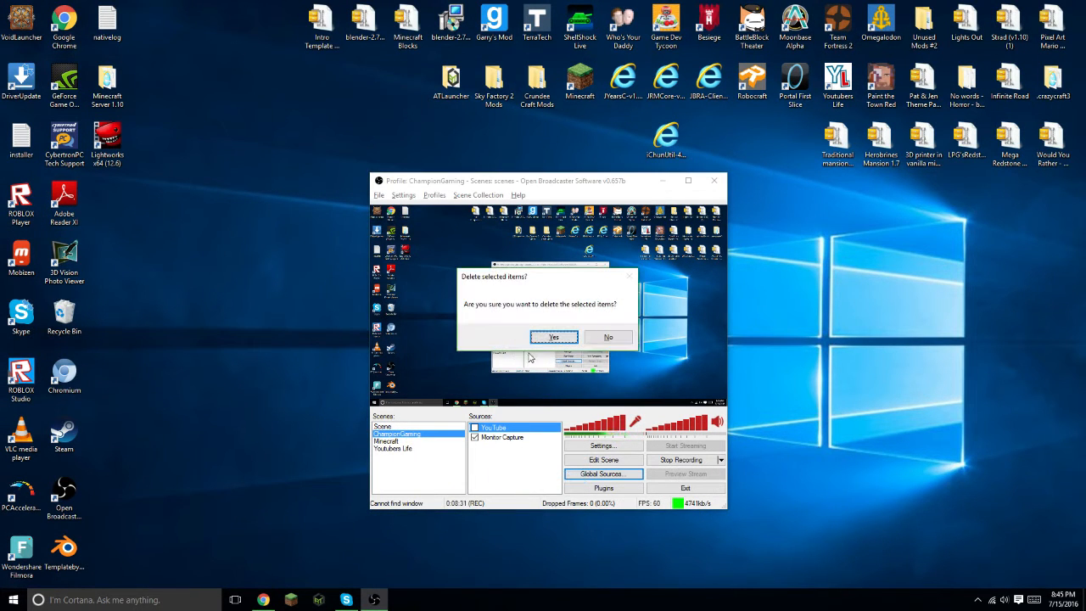
click(554, 338)
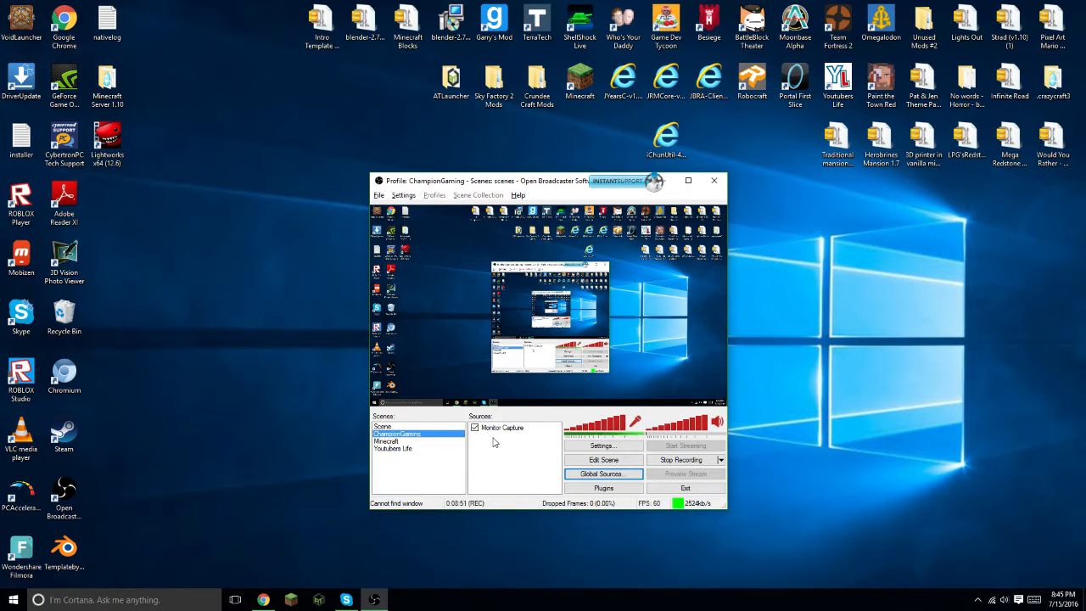
- Switch to Chrome, maximize it, and open the YouTube notification about the comment on the new-microphone video
click(264, 600)
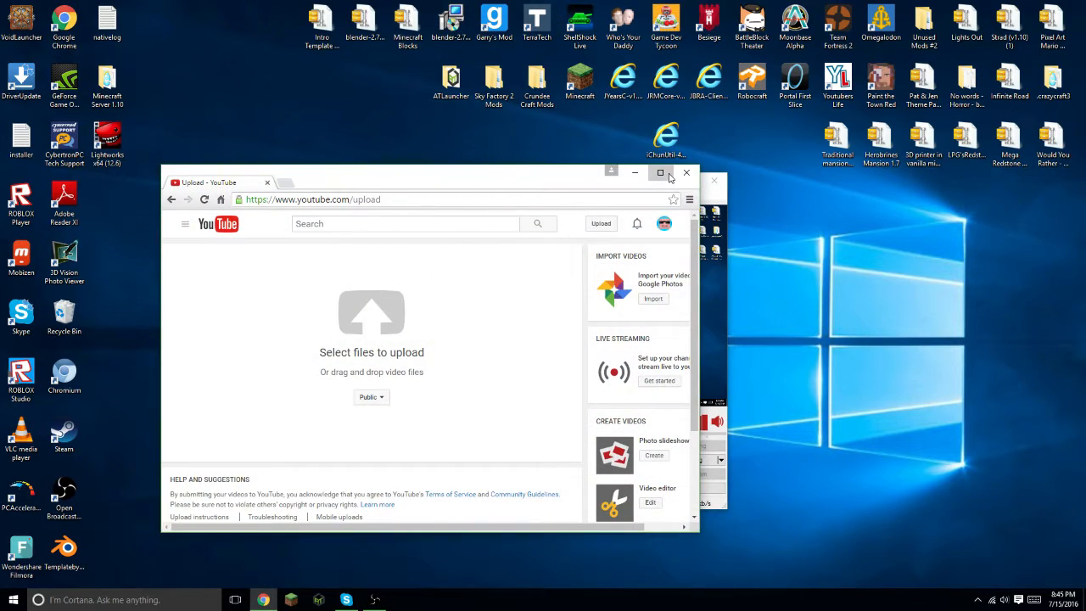
click(662, 176)
click(1034, 48)
click(1009, 269)
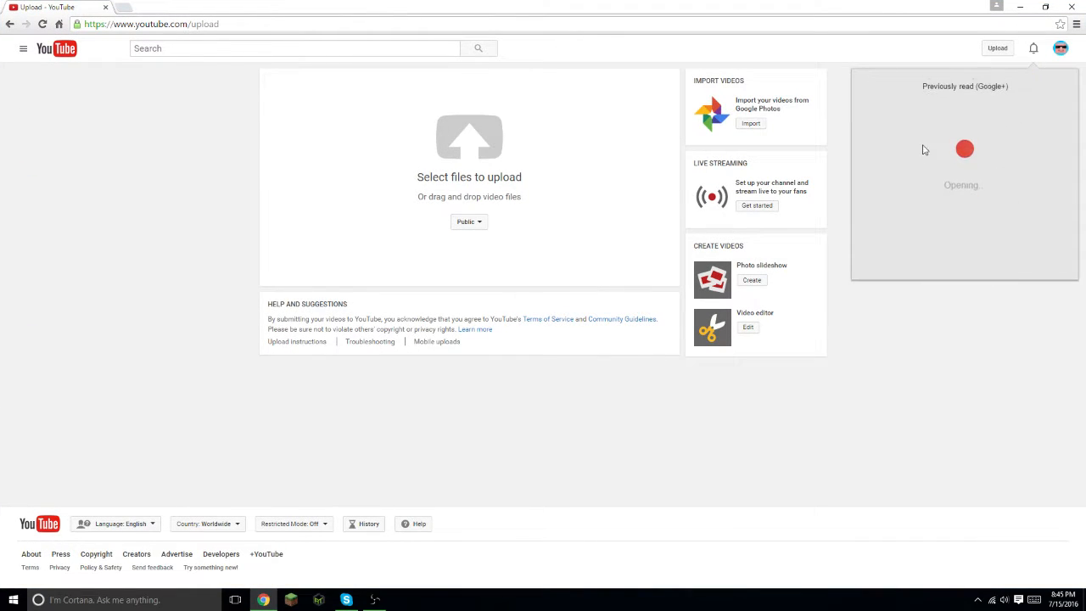
click(926, 114)
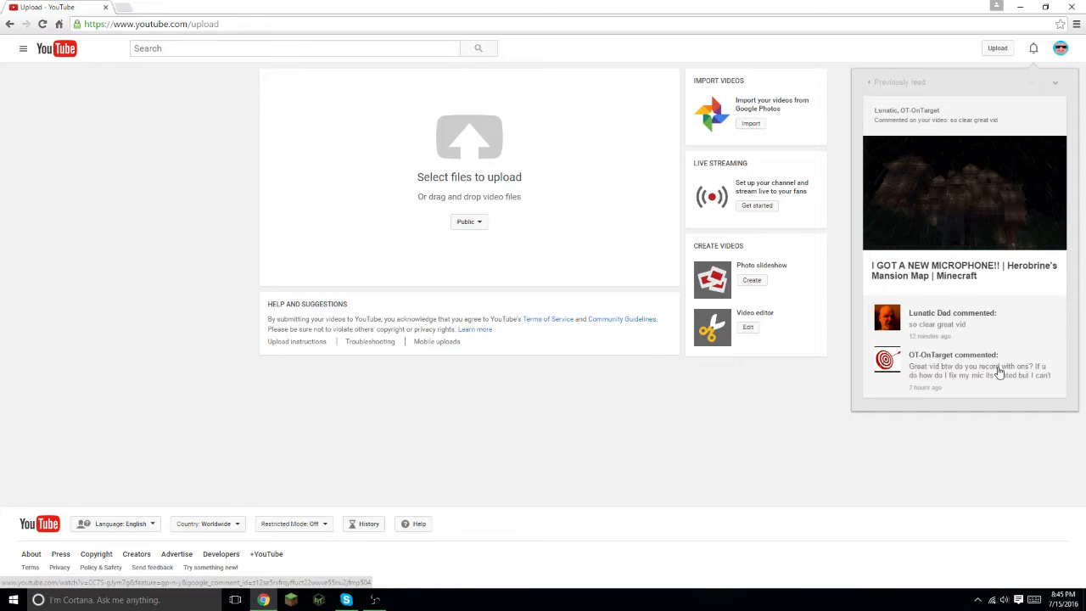
click(964, 399)
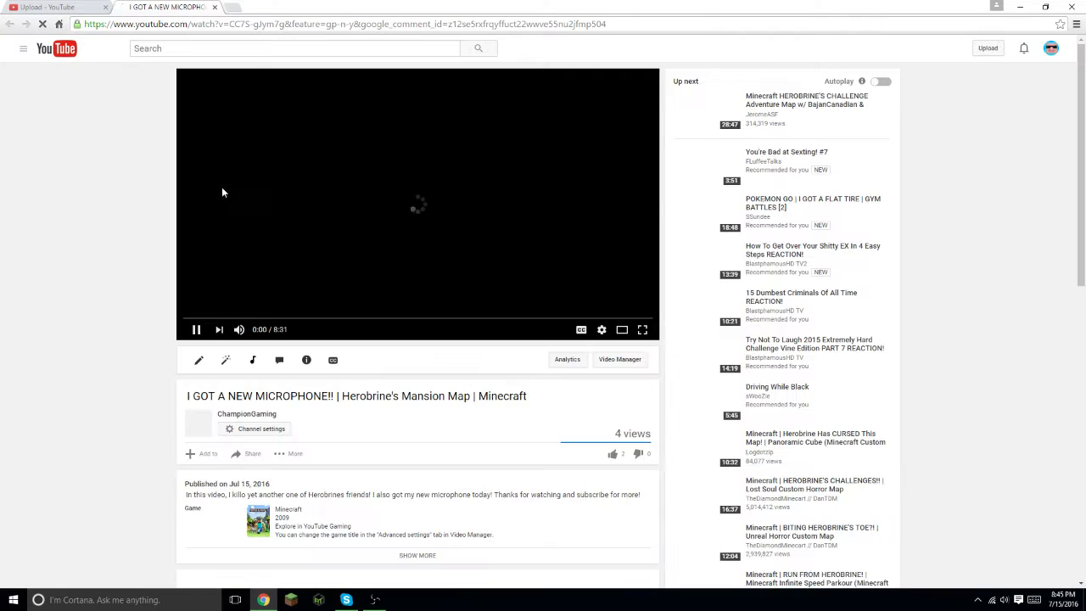
- Pause the video, scroll to its comments, and open the commenter's channel
click(195, 329)
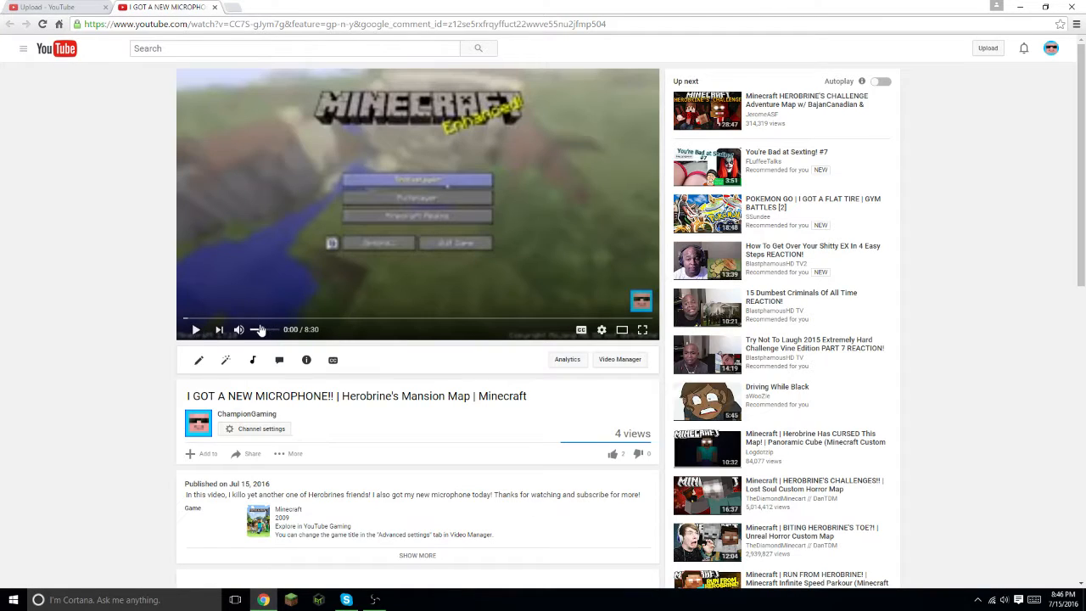
scroll(307, 411, down, 4)
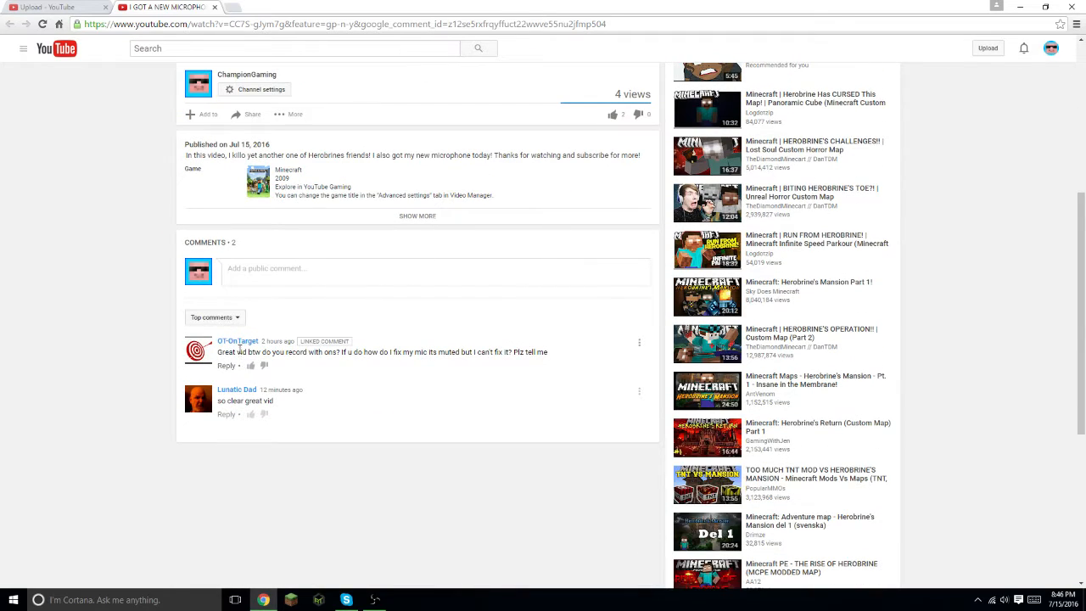
click(238, 342)
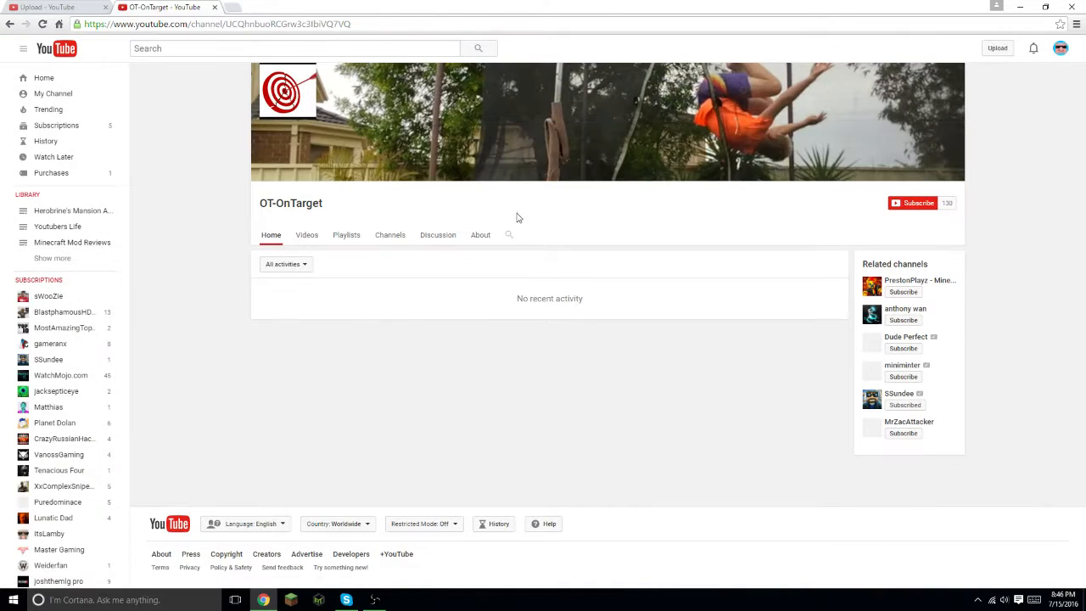
- Browse the commenter's channel videos, return to its home page, and minimize the browser
click(307, 237)
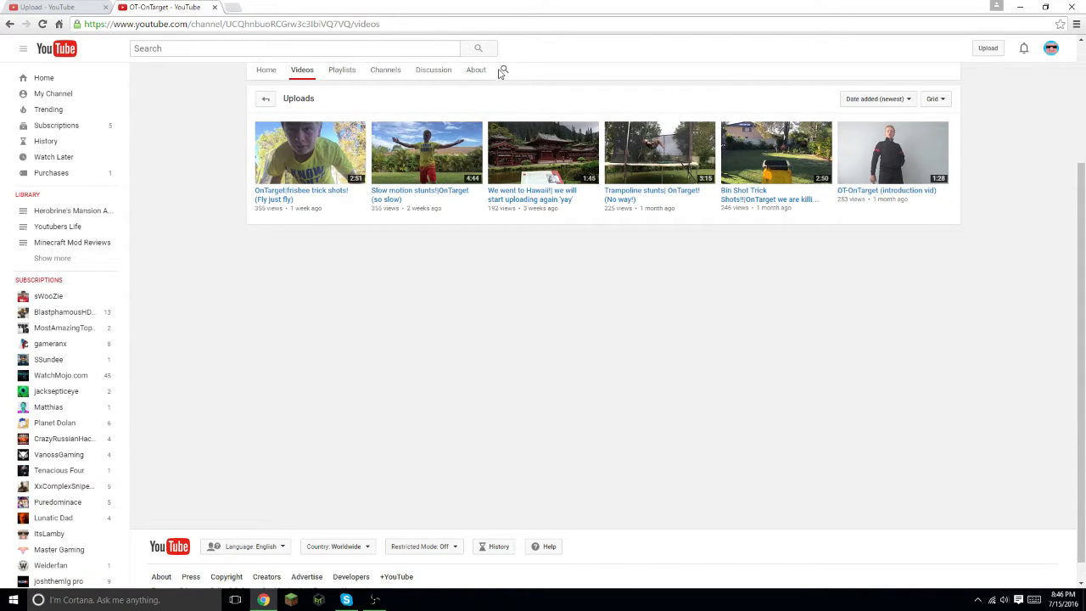
click(266, 73)
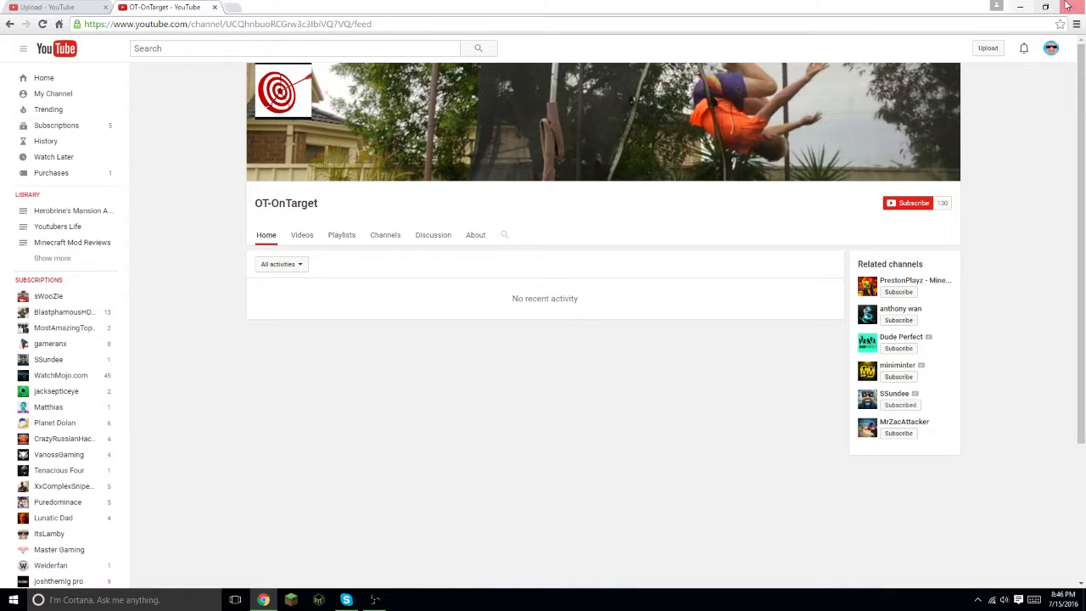
click(1020, 7)
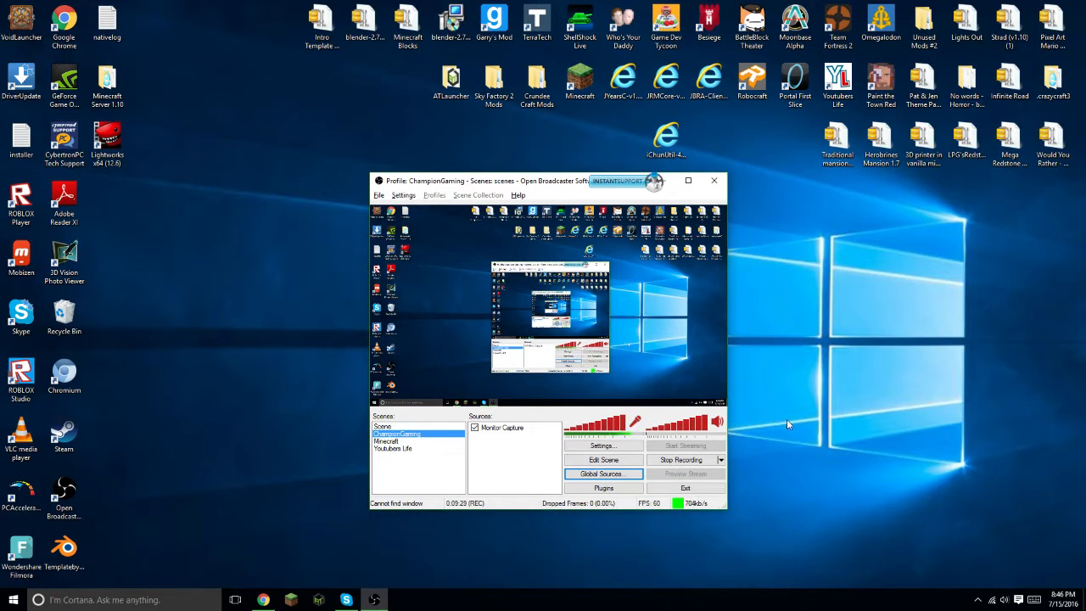